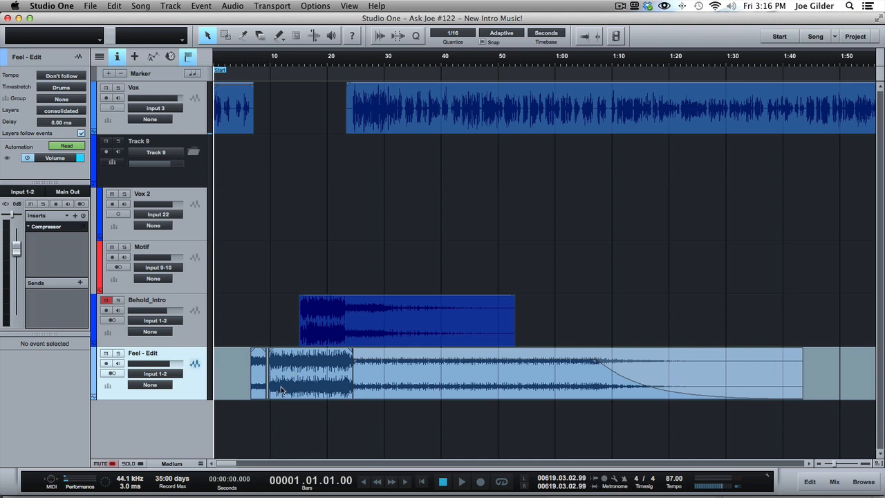
Select all the audio events on the Feel - Edit track and look at them up close
scroll(290, 381, up, 3)
scroll(291, 359, down, 1)
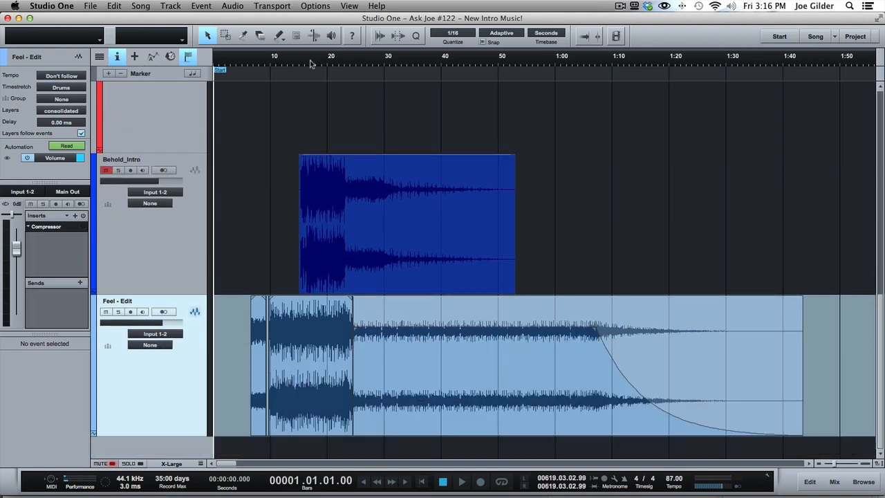
click(328, 7)
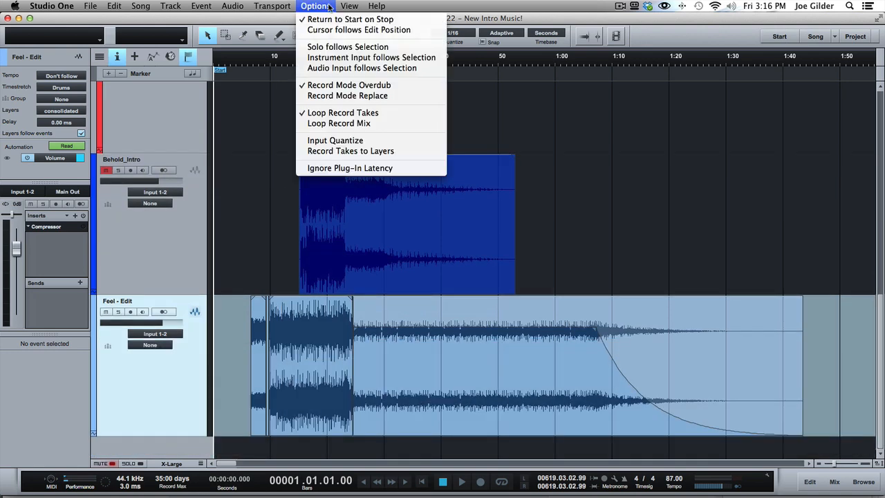
click(272, 7)
click(455, 358)
drag(850, 352, 242, 359)
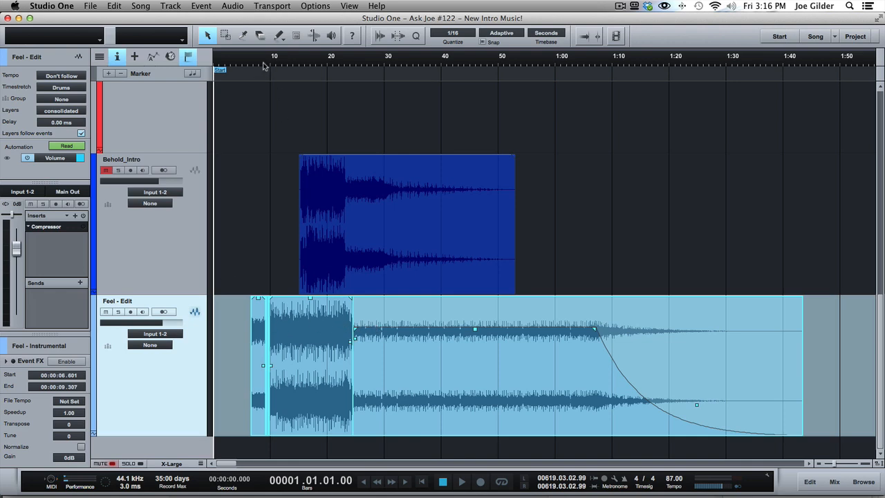
scroll(260, 97, up, 10)
scroll(380, 318, left, 5)
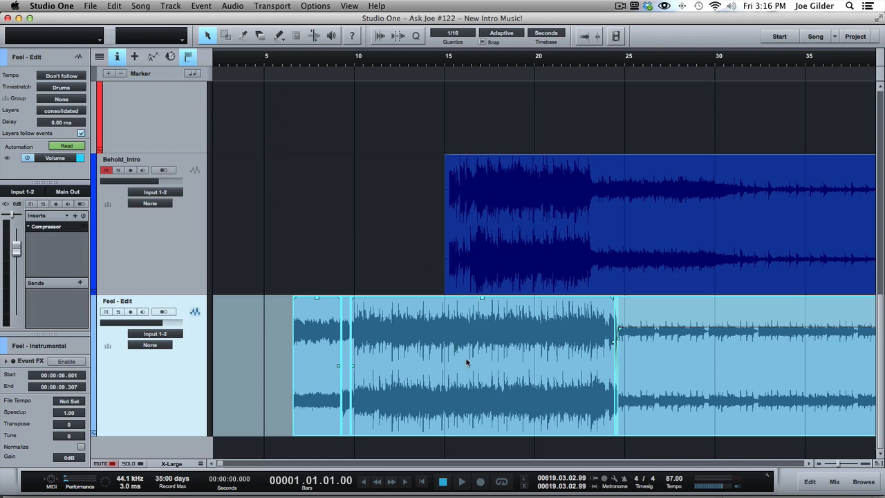
click(161, 235)
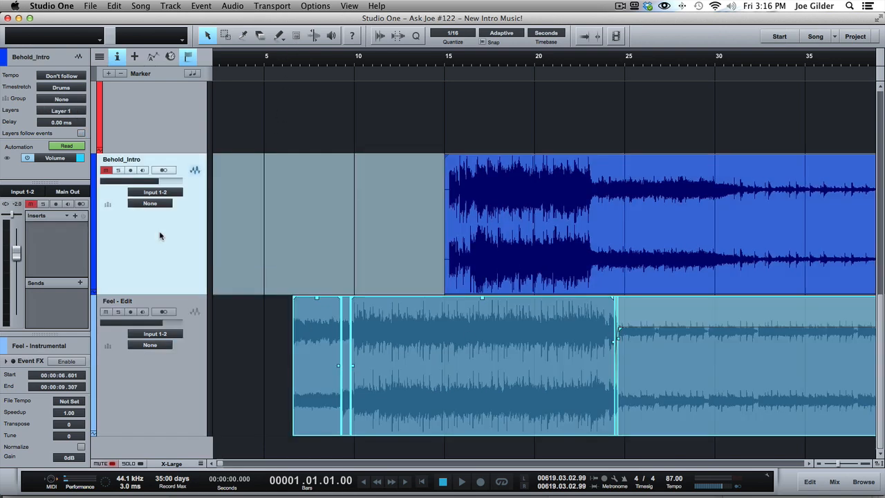
right_click(160, 235)
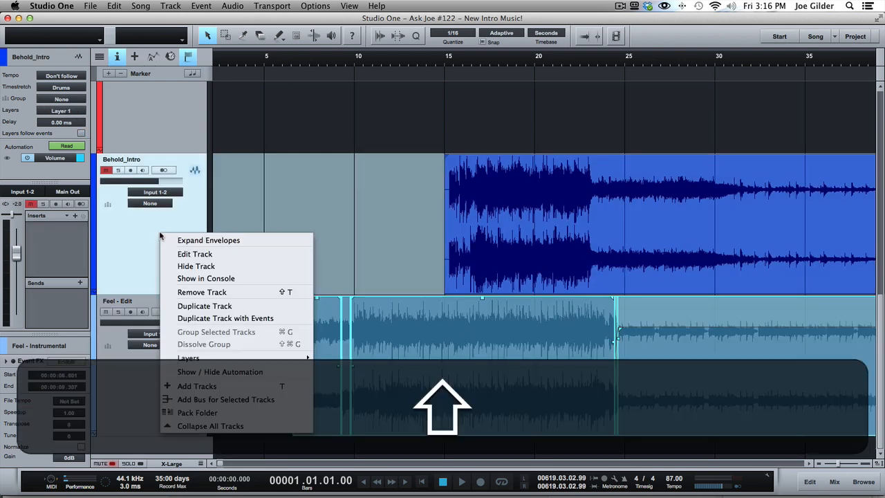
click(175, 276)
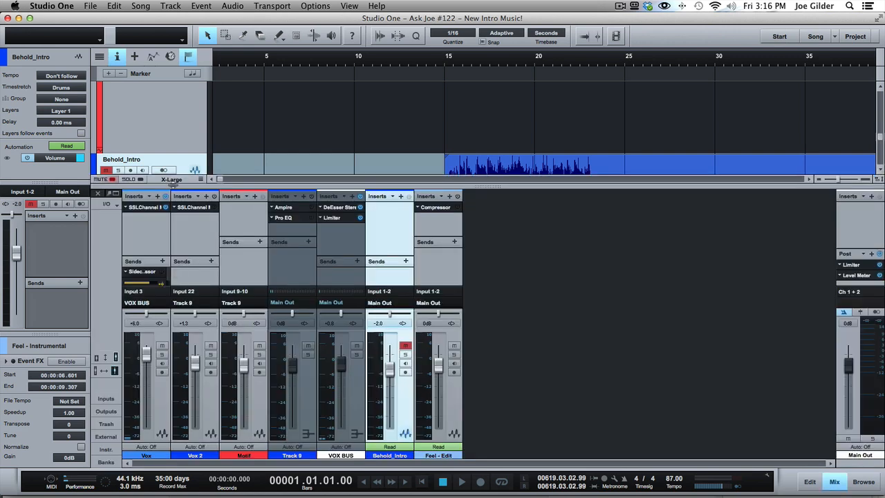
key(F3)
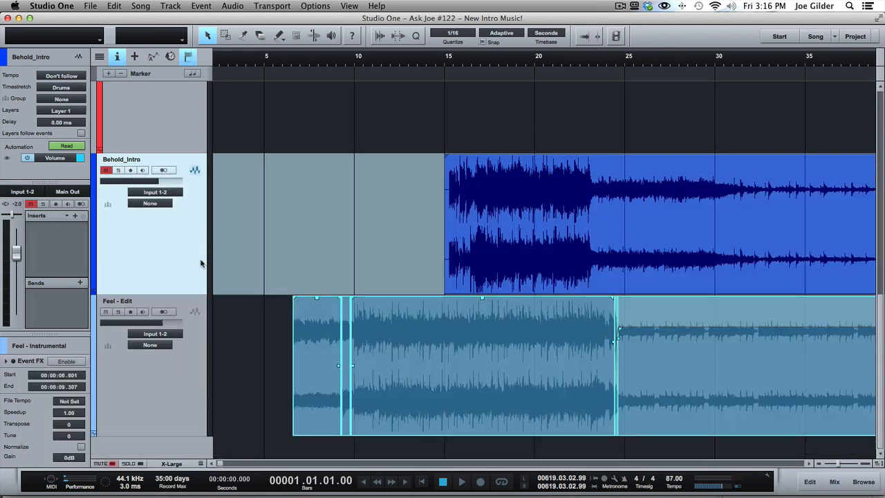
Inspect the separate edited events on the Feel - Edit track by selecting them one after another
click(193, 388)
scroll(389, 365, up, 4)
scroll(389, 365, up, 2)
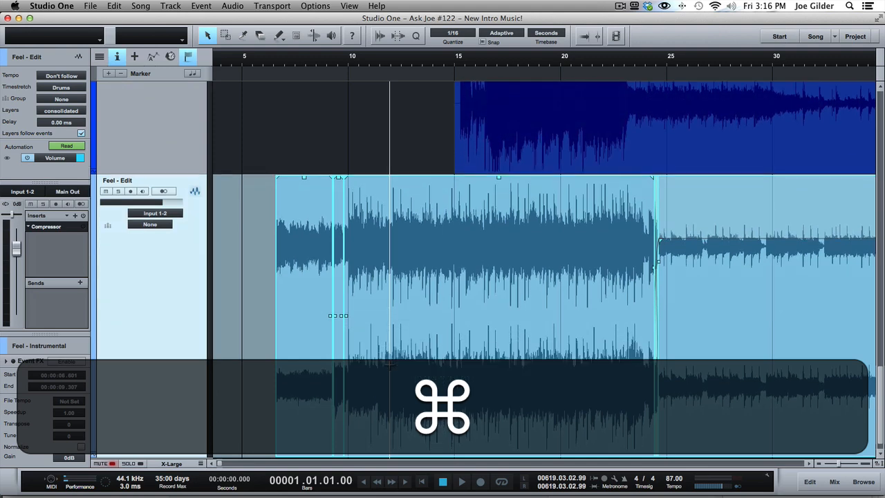
scroll(389, 366, up, 5)
scroll(462, 329, down, 5)
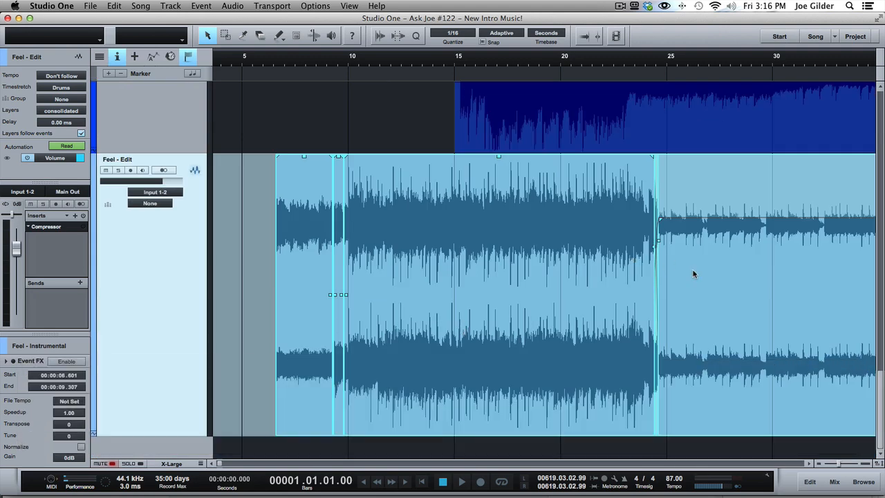
click(694, 275)
click(497, 275)
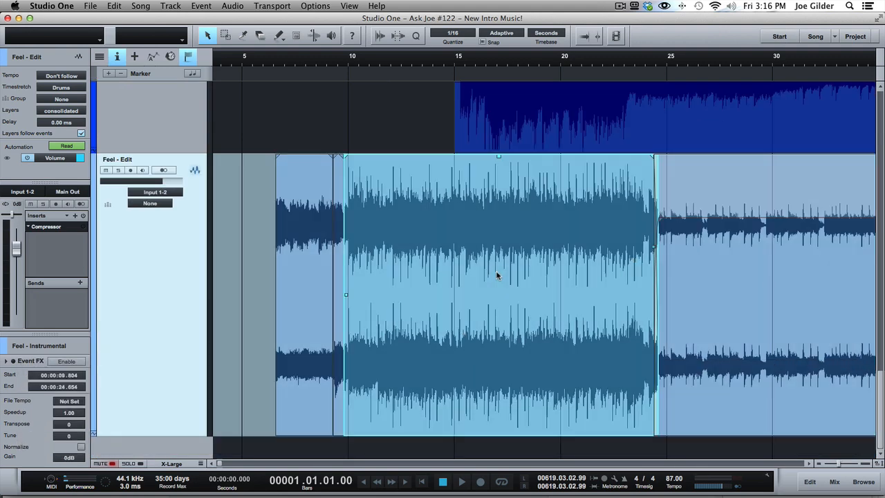
click(337, 251)
click(316, 251)
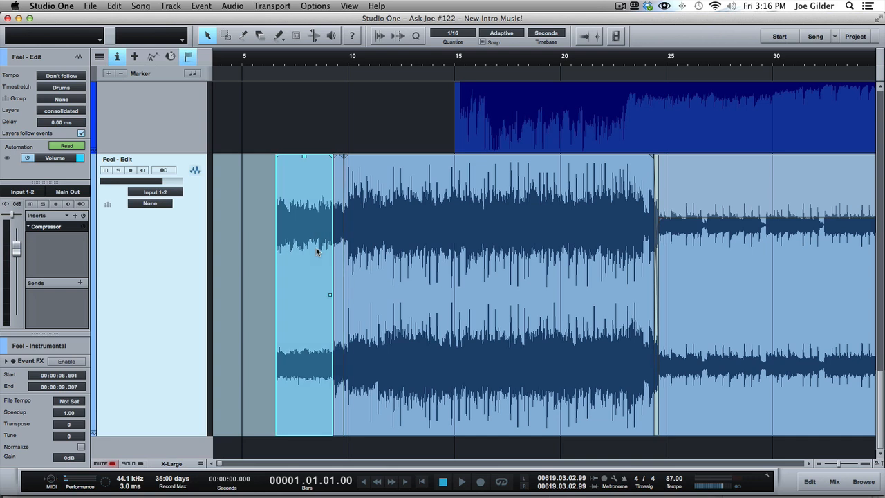
click(533, 208)
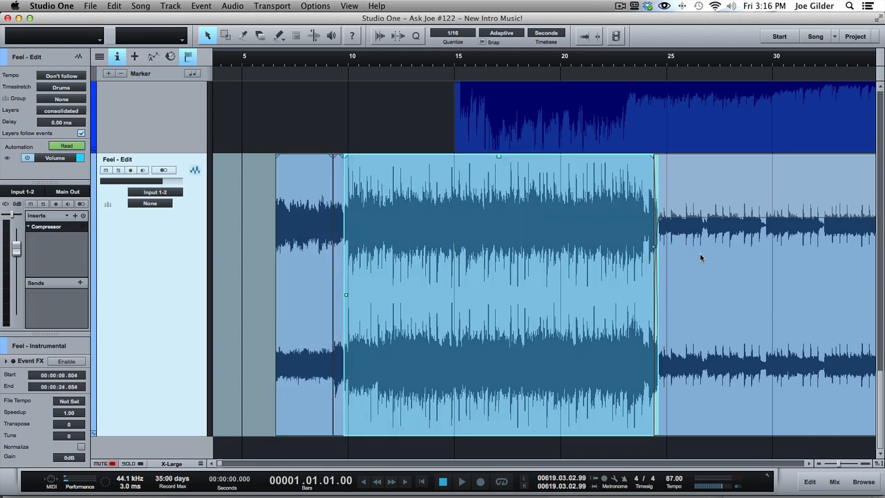
Examine the crossfade near 24.5 s on the Feel - Edit track and the vocal events on the Vox track
scroll(700, 255, right, 3)
scroll(700, 255, up, 1)
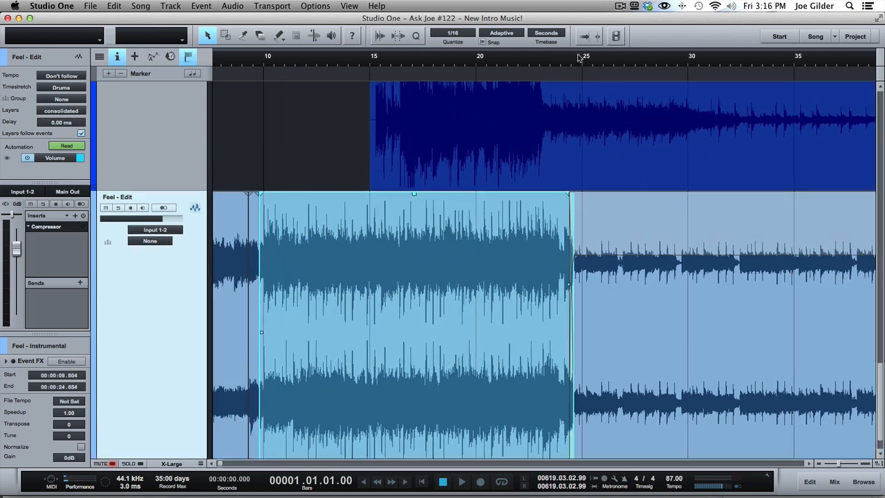
drag(579, 58, 523, 262)
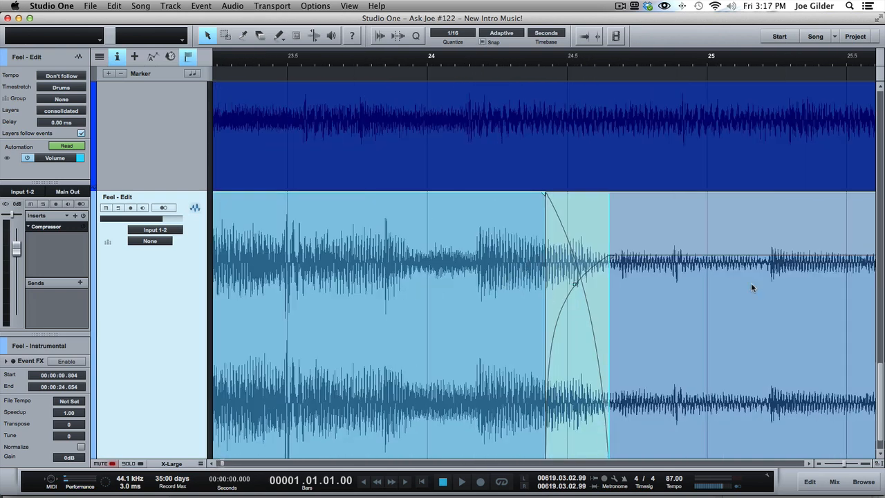
click(752, 288)
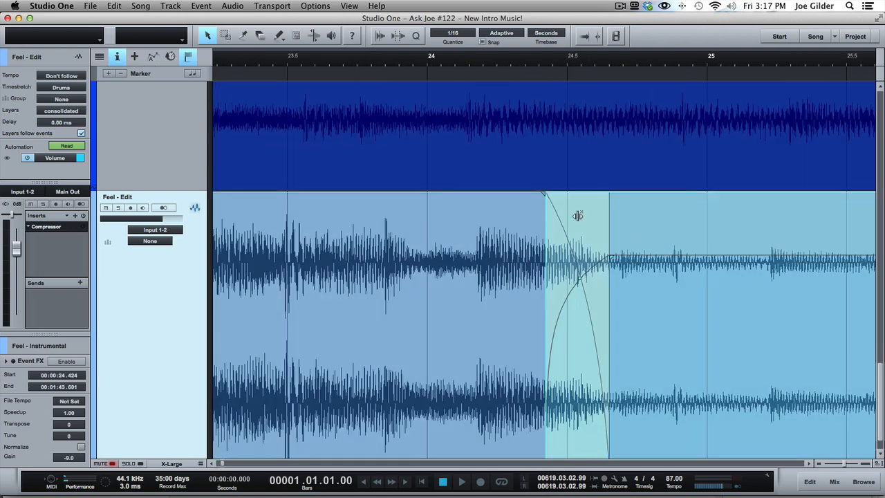
drag(543, 60, 551, 4)
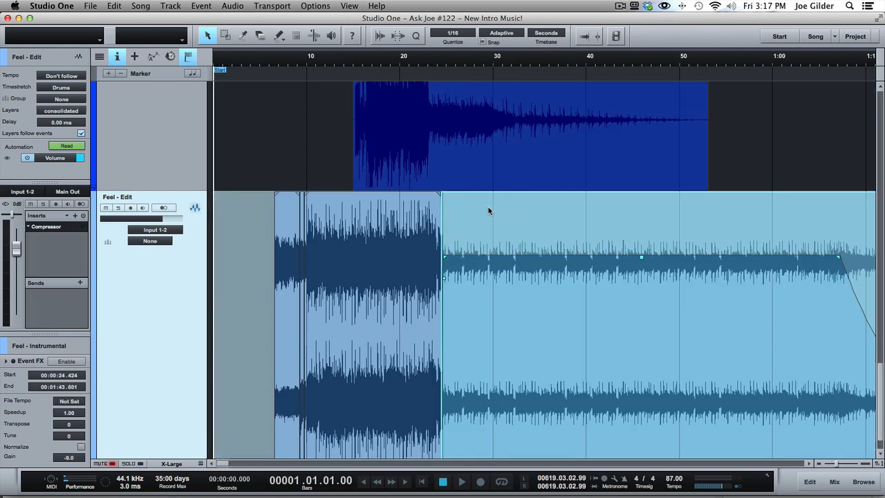
scroll(456, 257, down, 5)
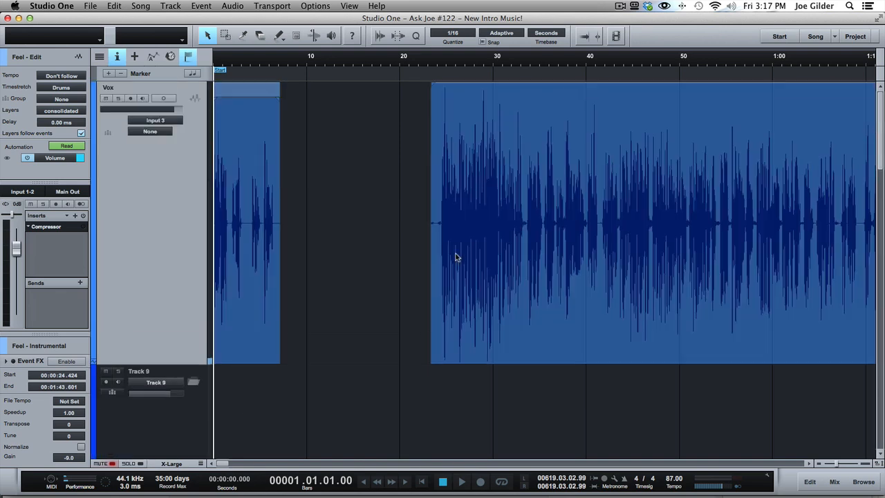
scroll(462, 191, up, 5)
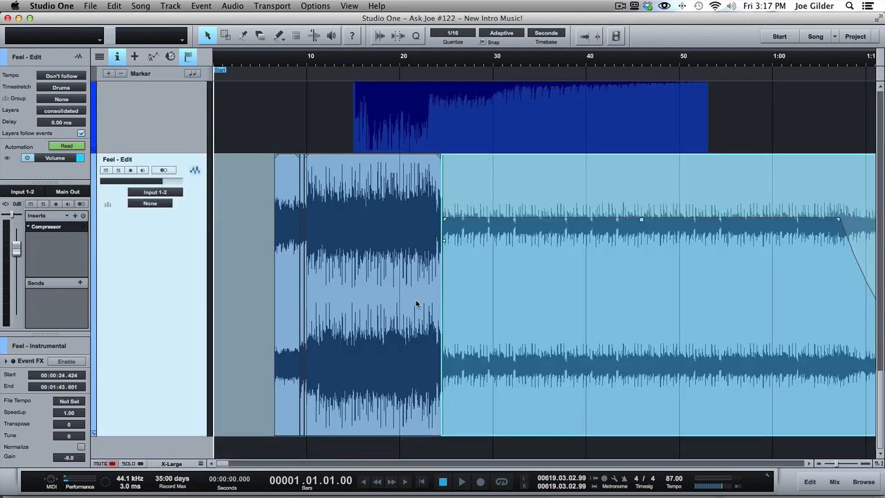
Select the events on the Feel - Edit track, first individually and then all together
click(394, 292)
click(530, 293)
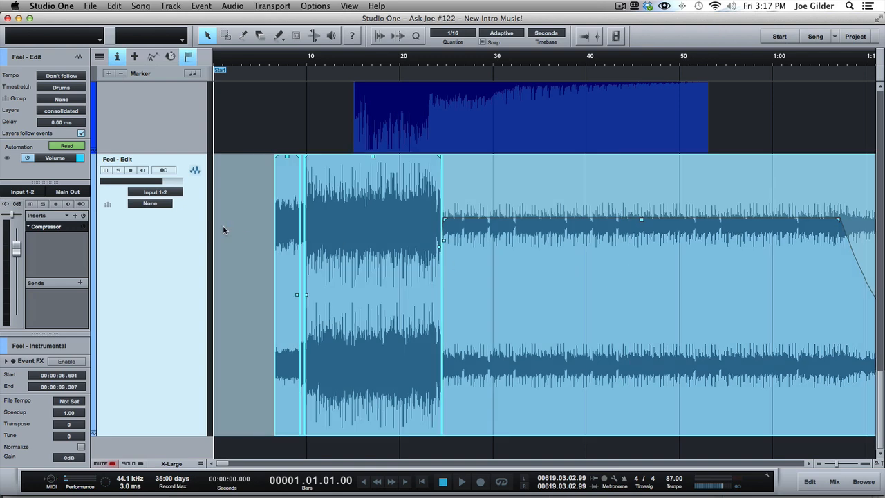
click(277, 216)
drag(235, 218, 659, 255)
Try moving the long quiet Feel - Edit event to start at about 33.3 s, and undo the move
drag(289, 223, 565, 269)
key(super+z)
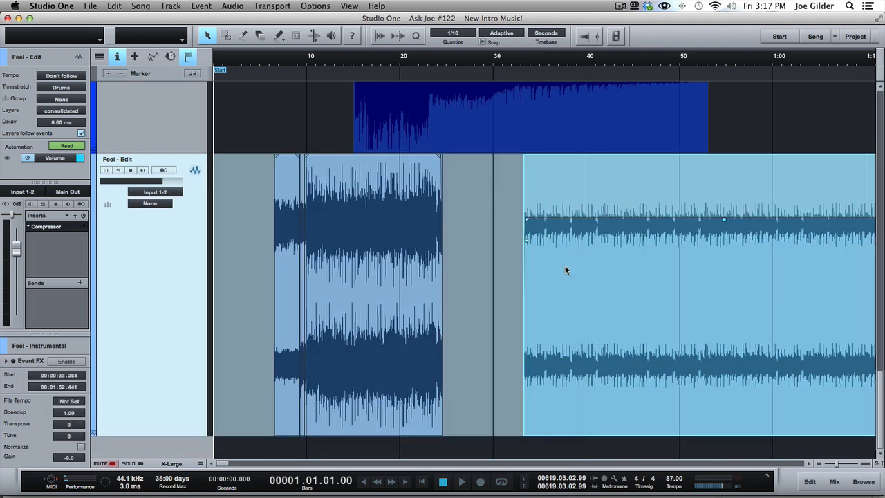
key(super+z)
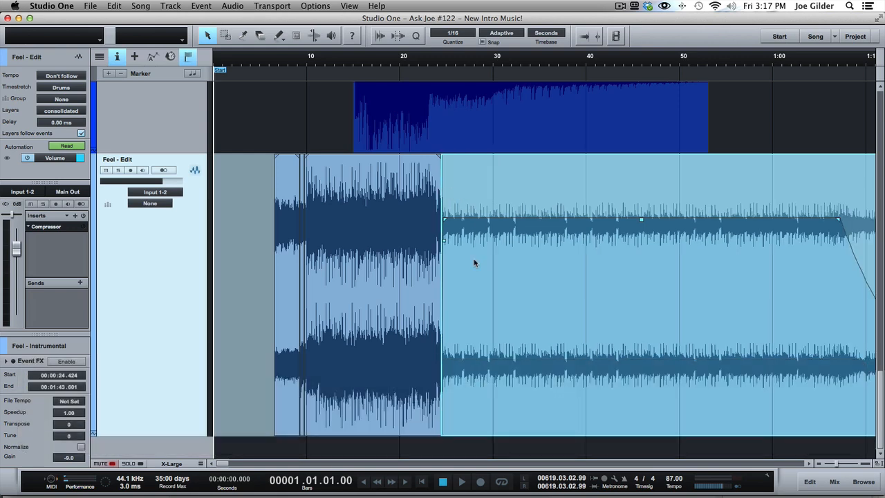
Select the whole group of Feel - Edit events and clear the selection again
drag(255, 199, 584, 315)
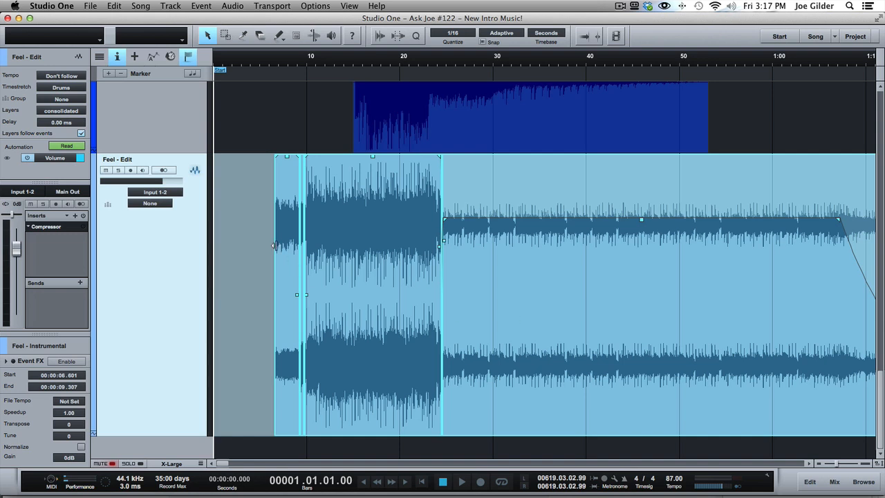
click(256, 267)
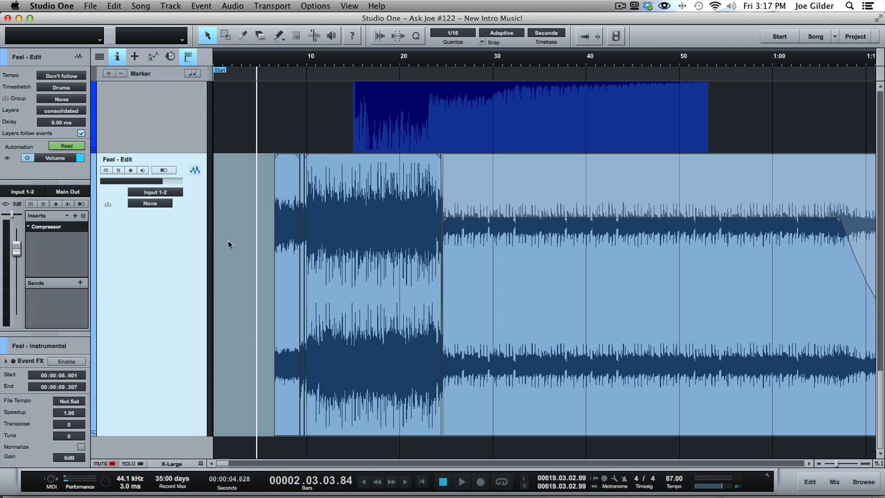
drag(269, 245, 779, 250)
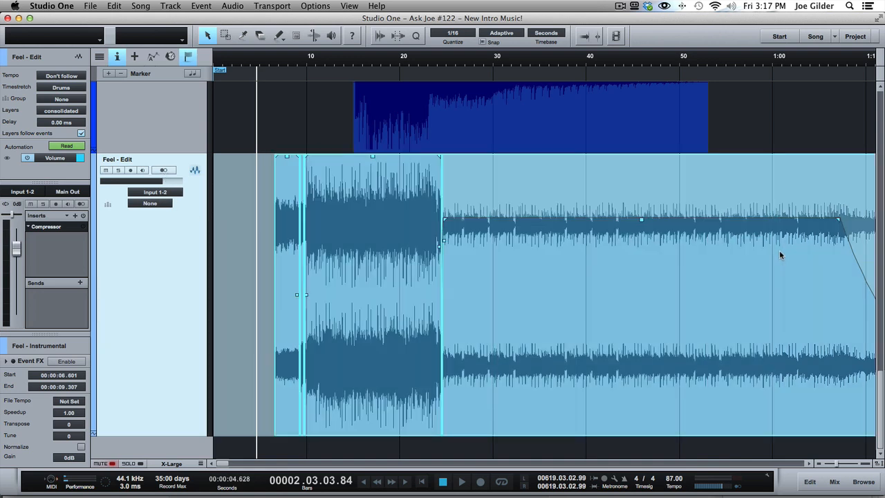
click(247, 229)
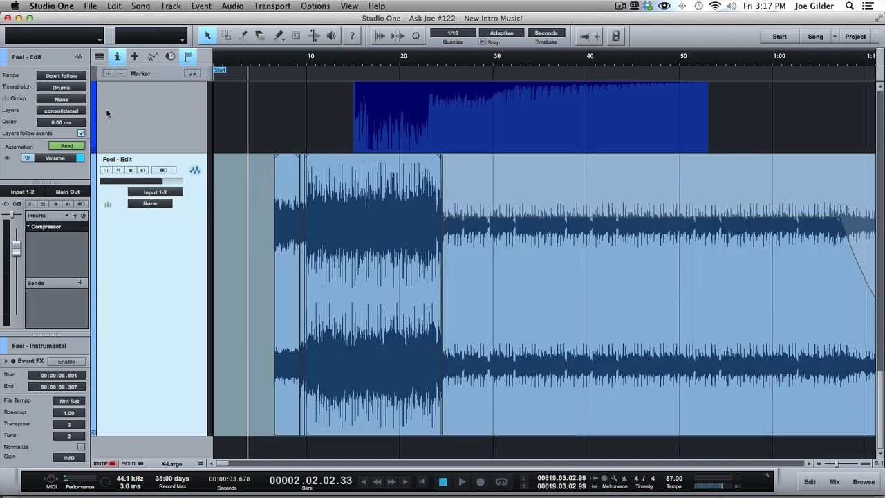
Duplicate the consolidated layer of the Feel - Edit track and rename the copy as music edits
click(59, 111)
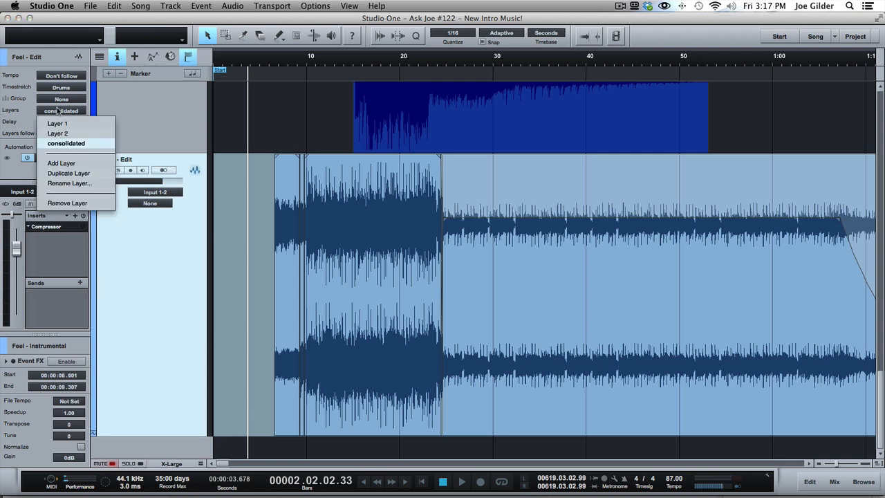
click(67, 172)
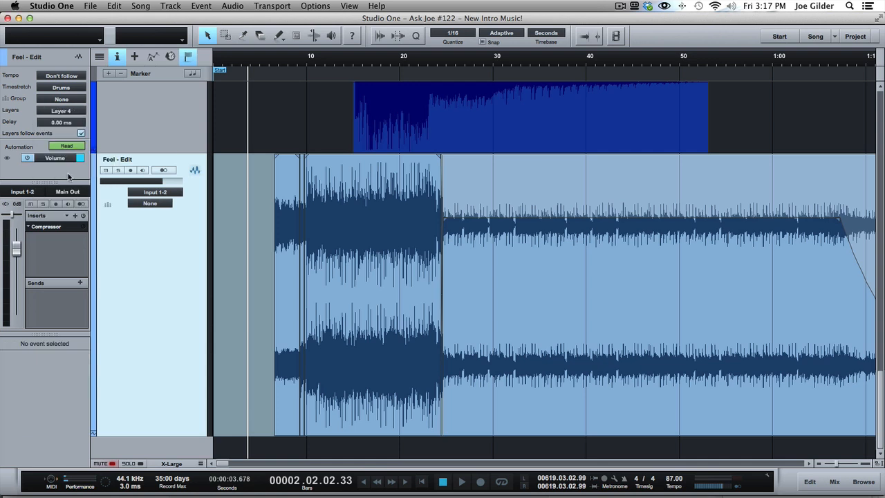
click(69, 112)
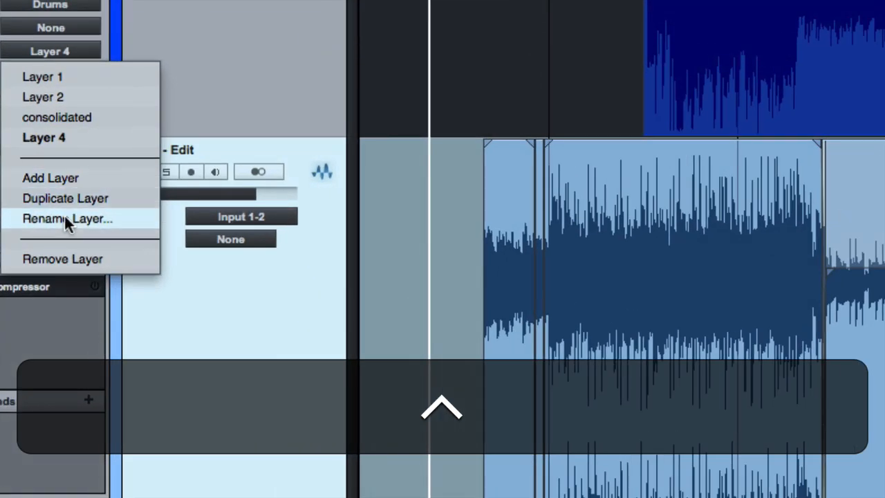
click(69, 193)
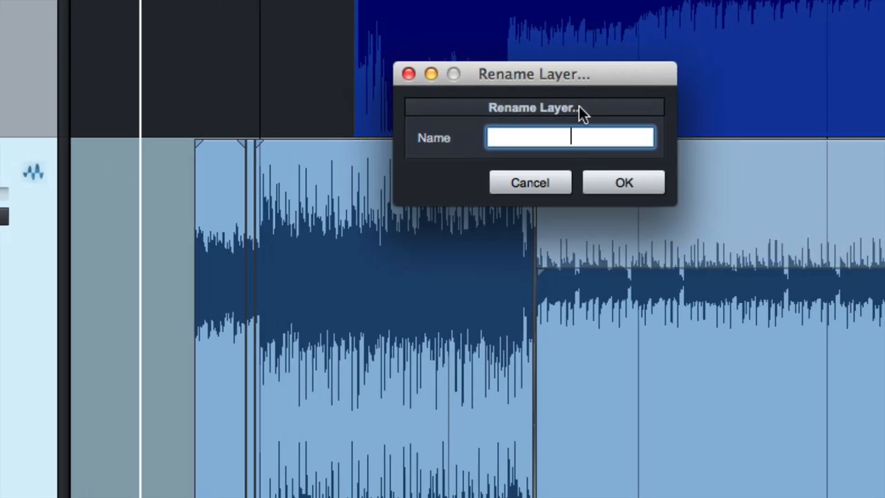
text(music edits)
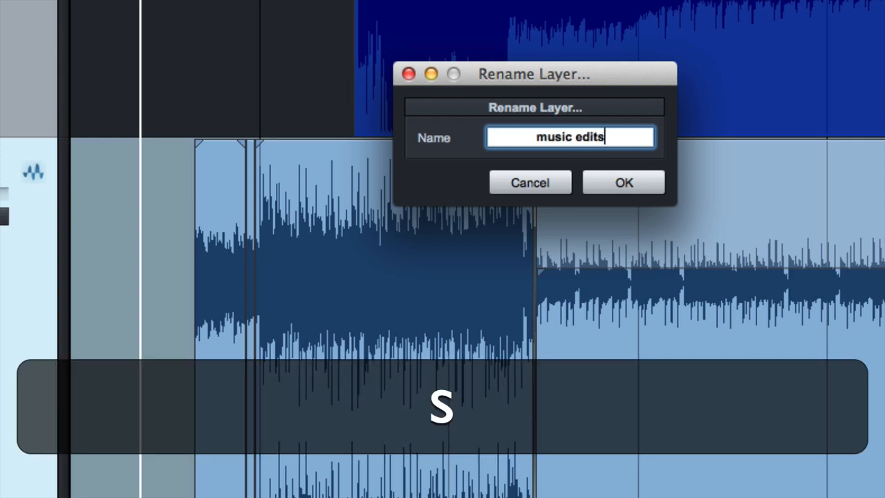
key(Return)
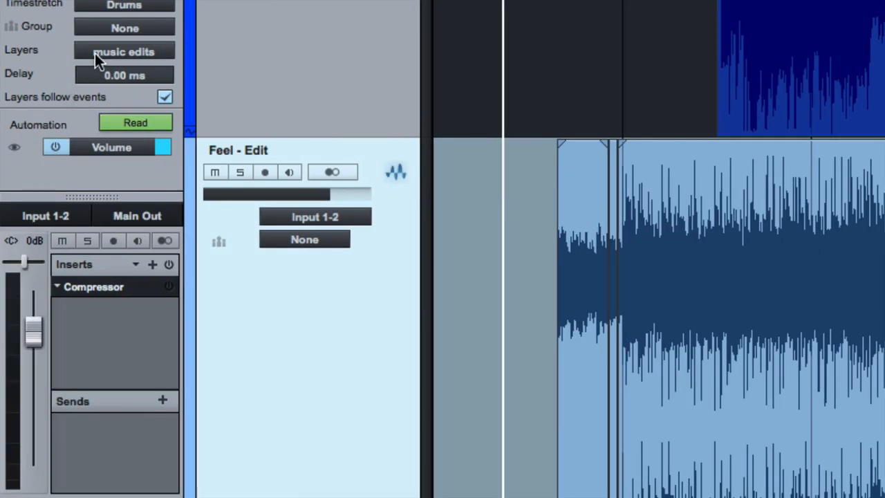
Switch the Feel - Edit track from the music edits layer back to the consolidated layer
click(94, 53)
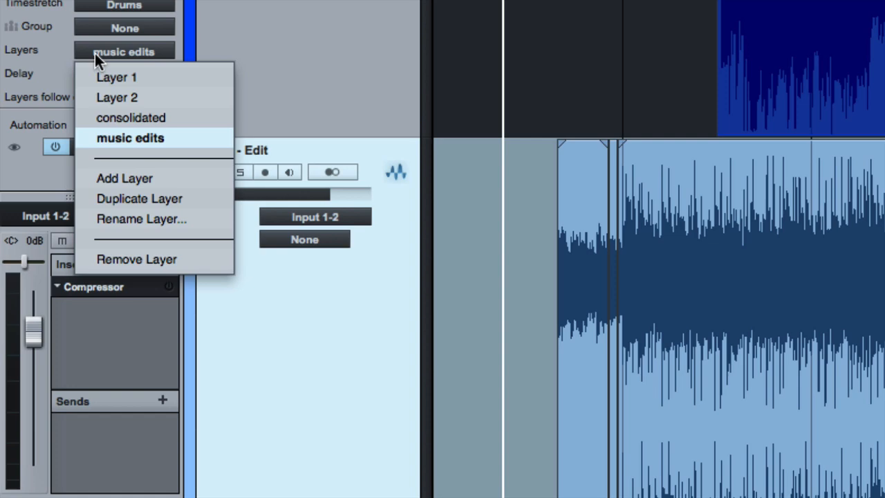
click(138, 118)
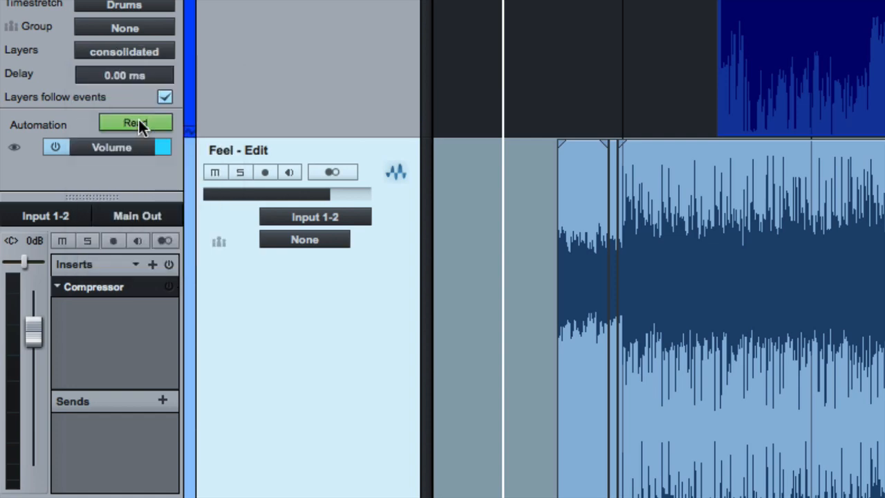
scroll(529, 236, down, 10)
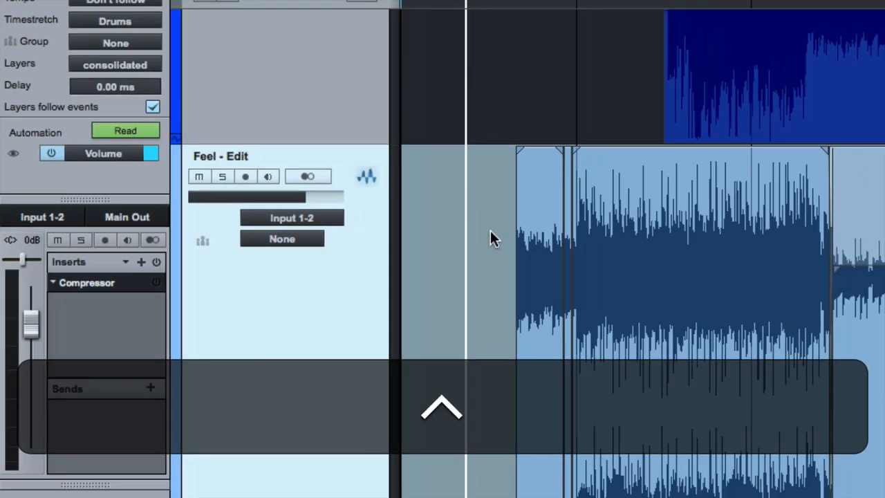
Select all the neighbouring Feel - Edit events on the consolidated layer and search the help for merge to locate the Merge Events command
click(453, 257)
shift+click(371, 243)
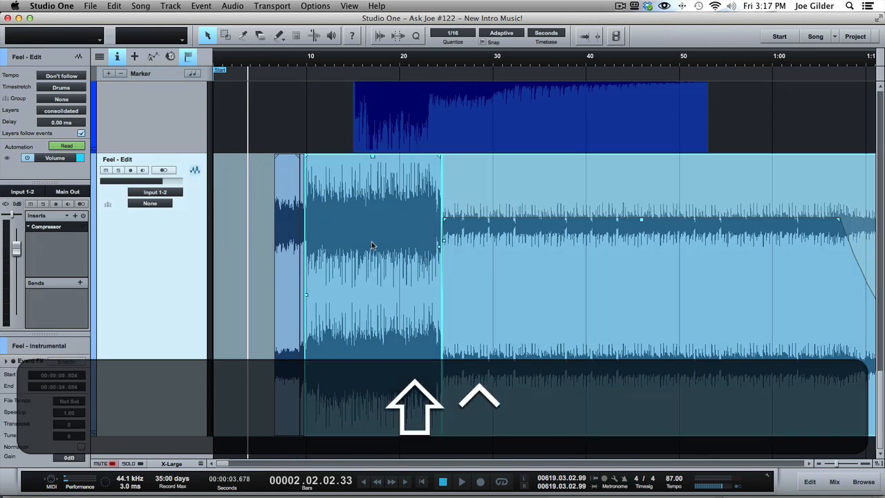
drag(268, 229, 546, 247)
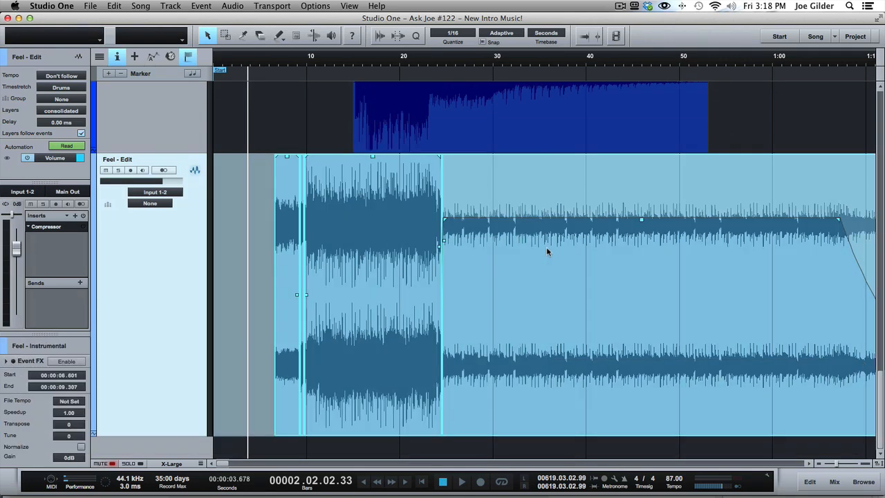
click(377, 6)
text(merge)
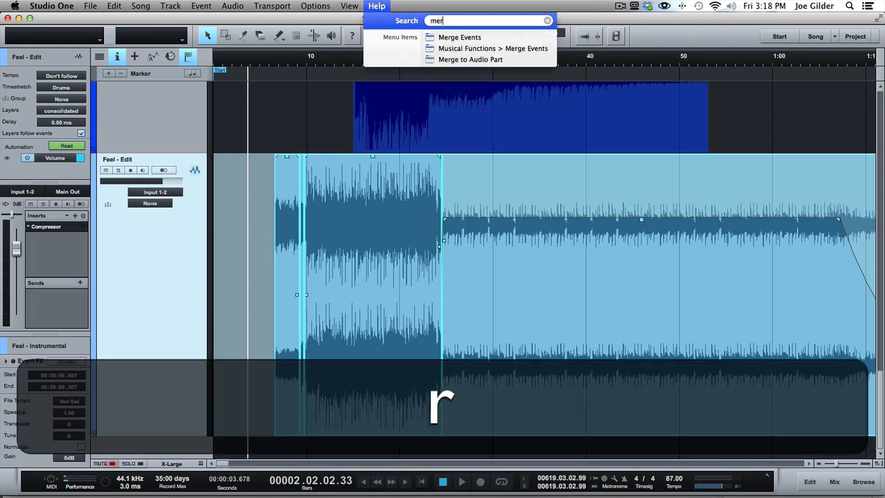
mouse_move(451, 36)
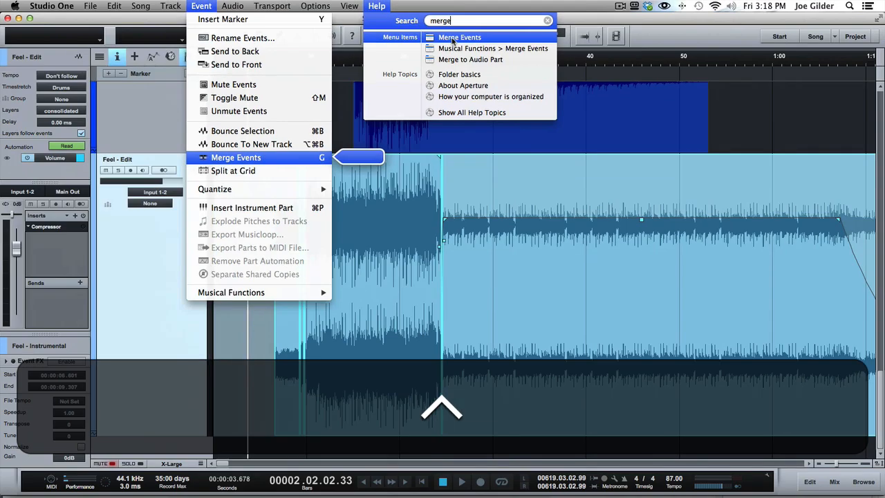
click(451, 36)
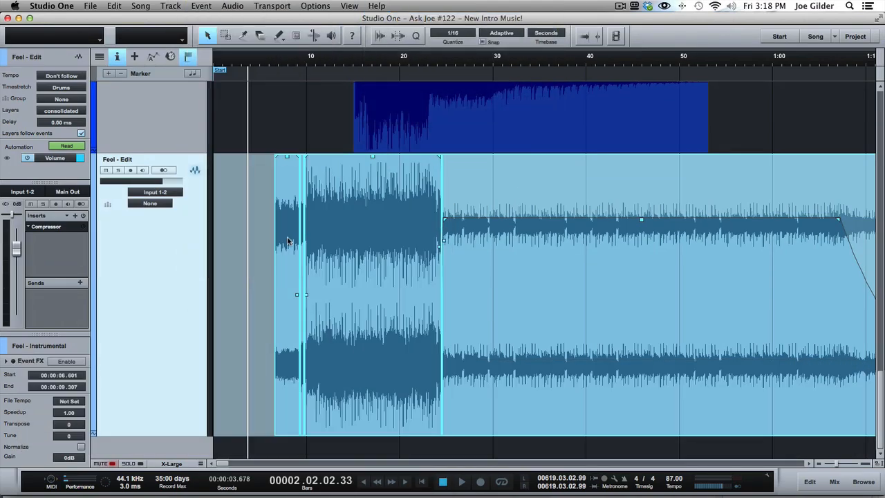
Reselect the whole group of Feel - Edit events near the song start and merge them into a single audio part
click(287, 240)
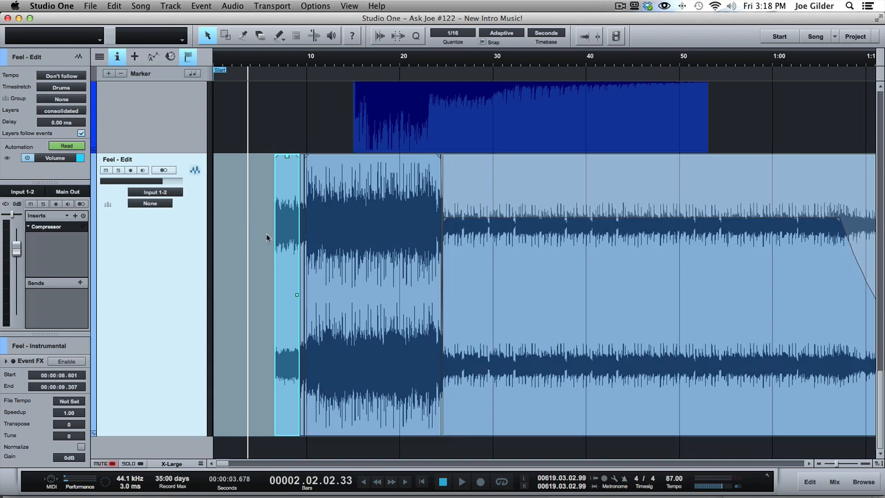
drag(264, 240, 518, 261)
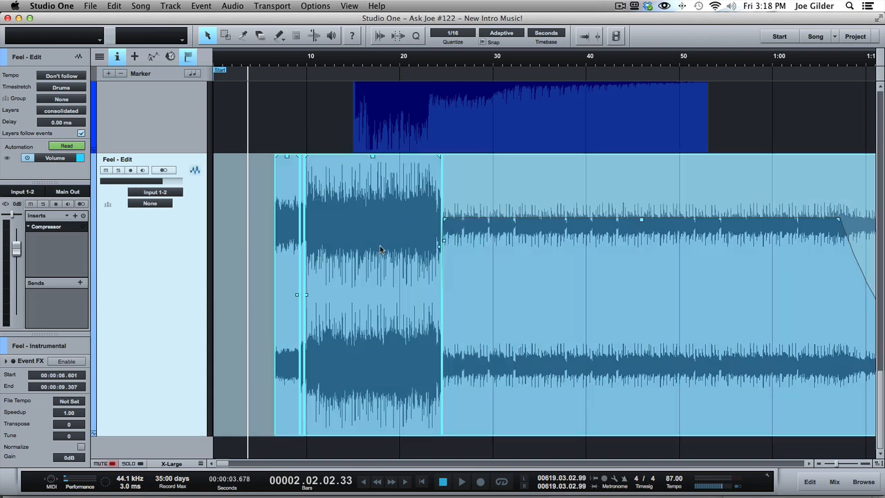
key(g)
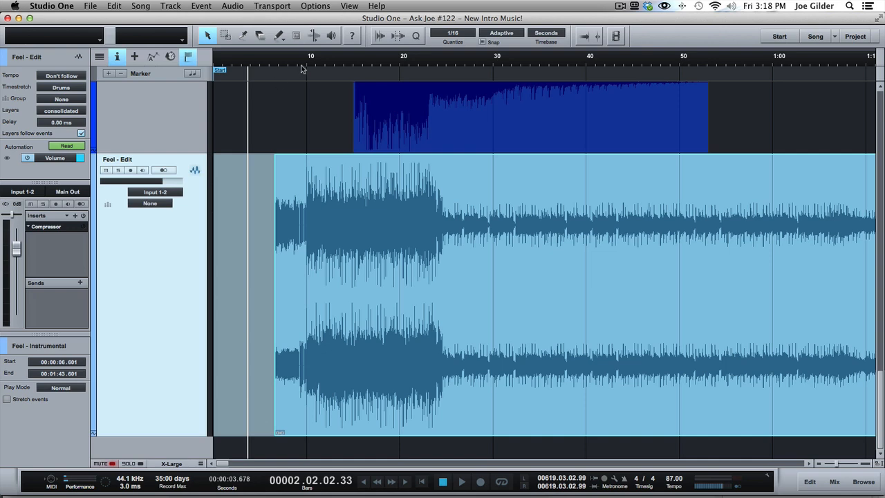
scroll(282, 437, up, 5)
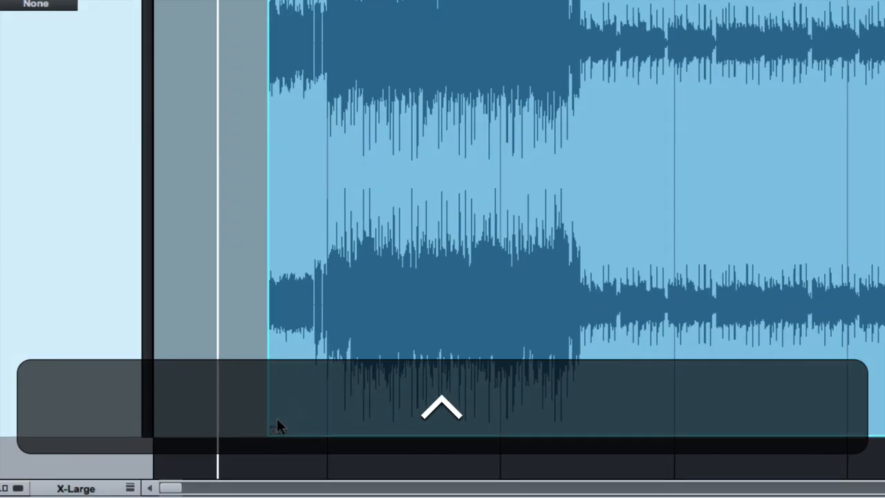
right_click(279, 432)
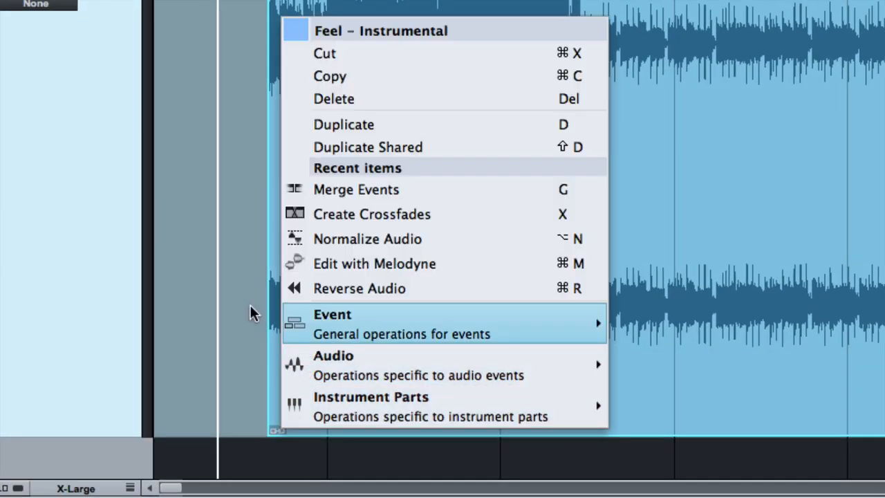
scroll(237, 304, down, 5)
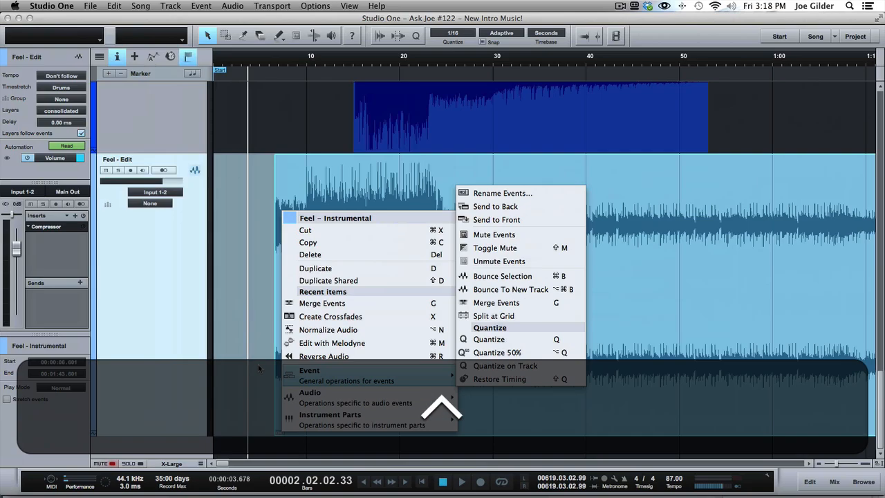
click(716, 341)
Try moving the merged Feel - Edit event along the timeline and splitting it at about 8, 10, 25 and 33 s
mouse_move(514, 300)
mouse_down()
mouse_move(578, 300)
mouse_move(530, 298)
mouse_up()
key(3)
drag(523, 222, 453, 223)
click(307, 228)
click(286, 228)
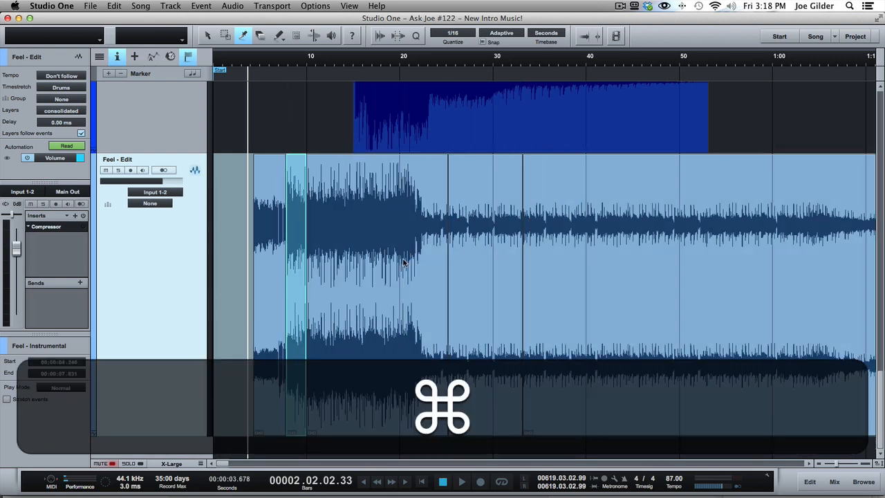
Undo the splits and the last move of the merged Feel - Edit event, and return to the Arrow tool
key(super+z)
key(super+z)
key(super+z)
key(super+z)
key(super+z)
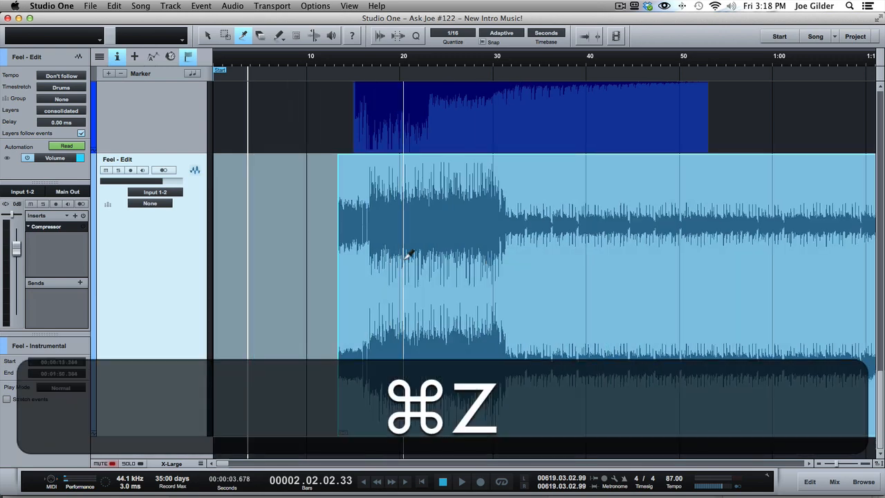
key(1)
Look over the merged Feel - Edit event and the commands available for it
scroll(465, 266, right, 5)
scroll(465, 266, up, 1)
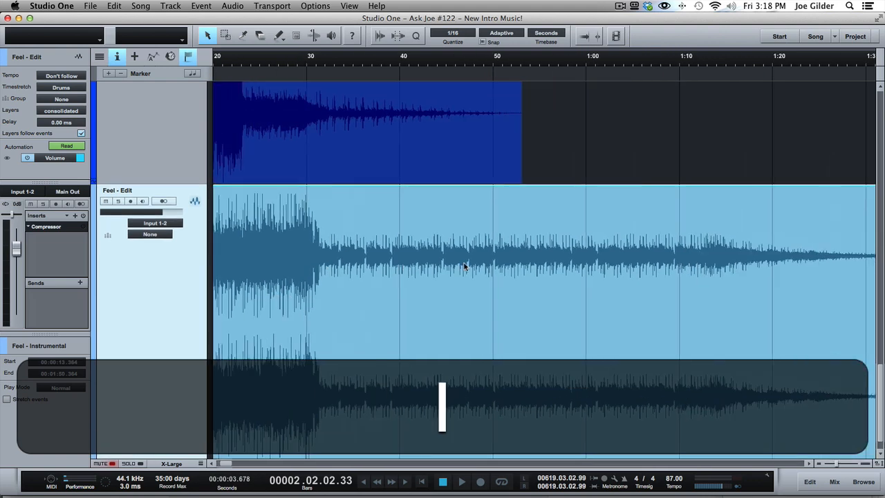
scroll(464, 266, left, 5)
scroll(464, 267, down, 1)
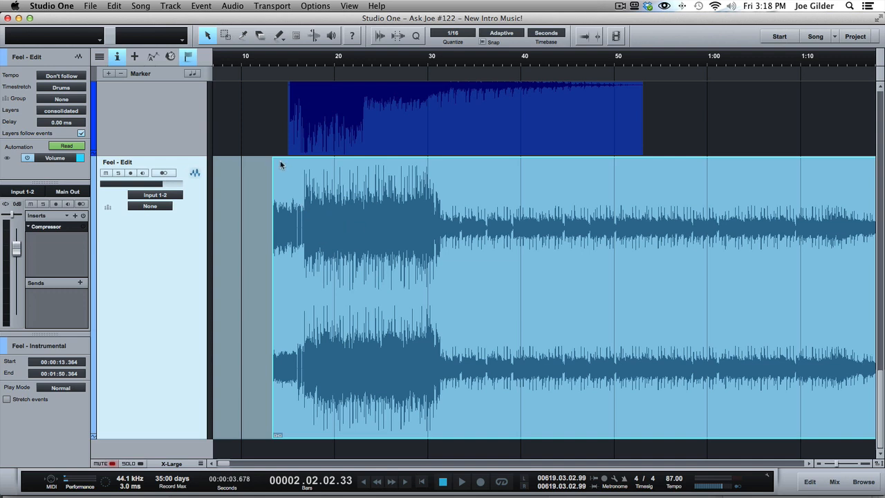
right_click(353, 206)
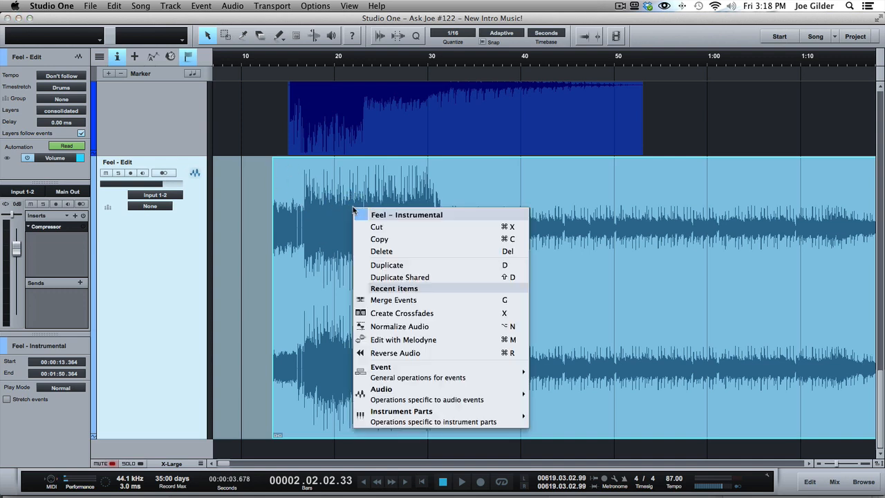
click(403, 300)
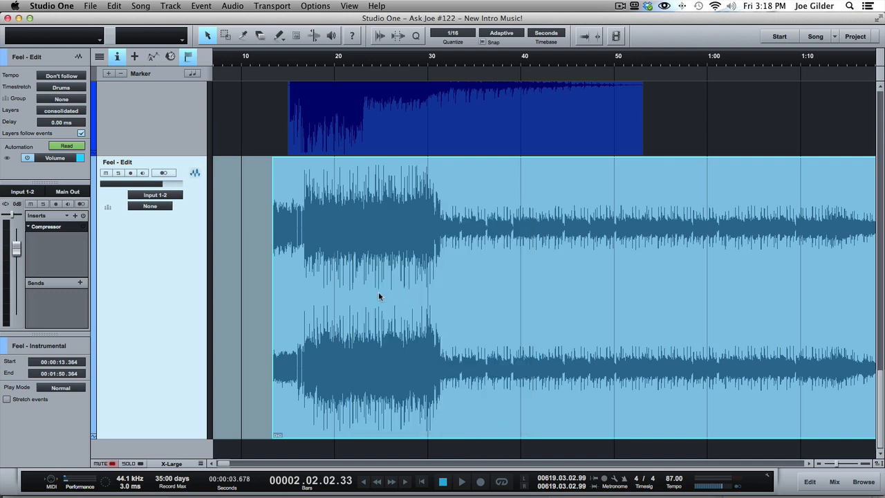
right_click(347, 281)
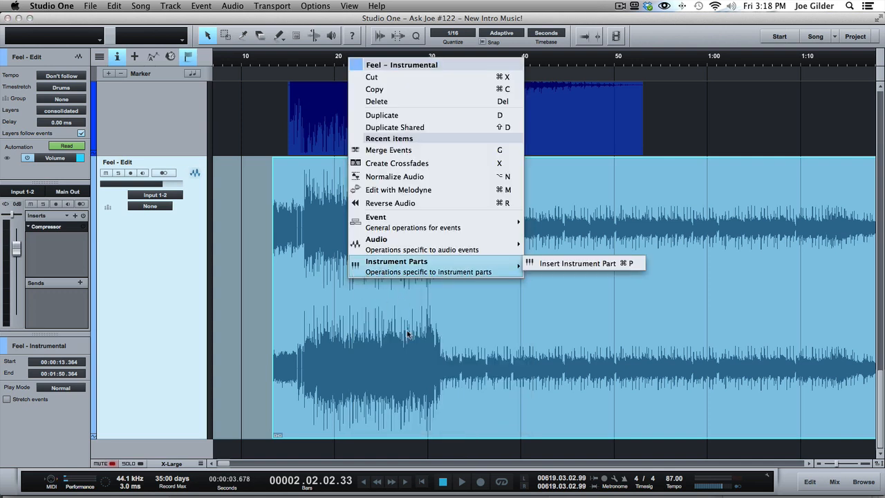
click(407, 334)
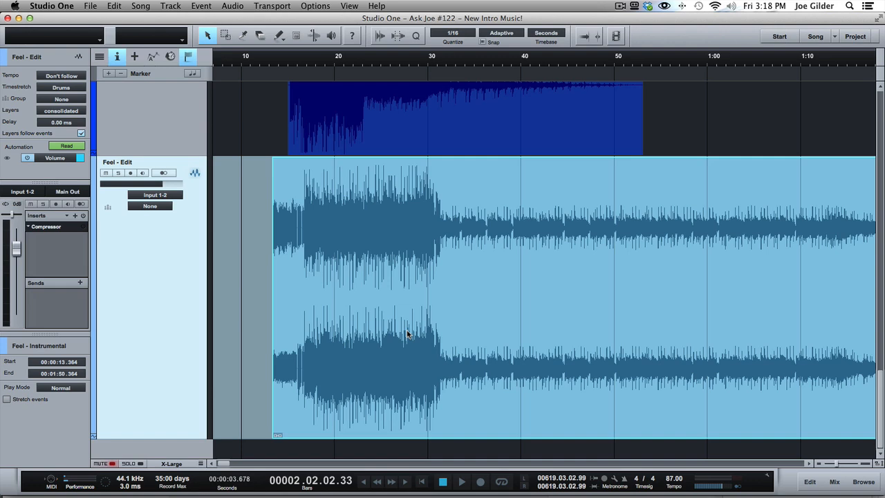
Show the music edits layer of the Feel - Edit track for comparison and switch back to the consolidated layer
drag(279, 60, 281, 41)
click(62, 111)
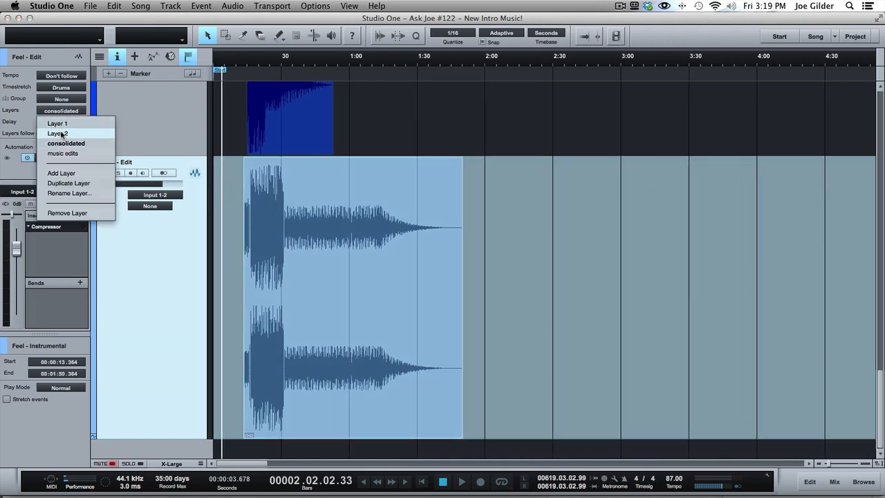
click(62, 153)
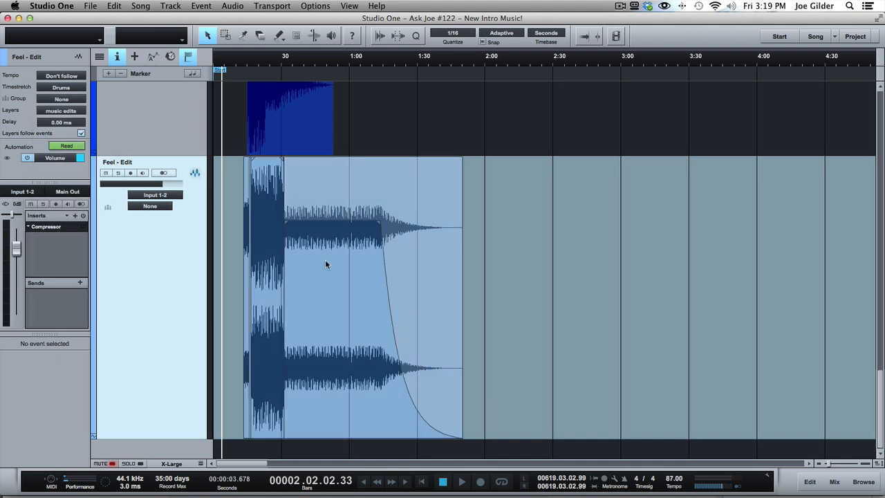
click(63, 112)
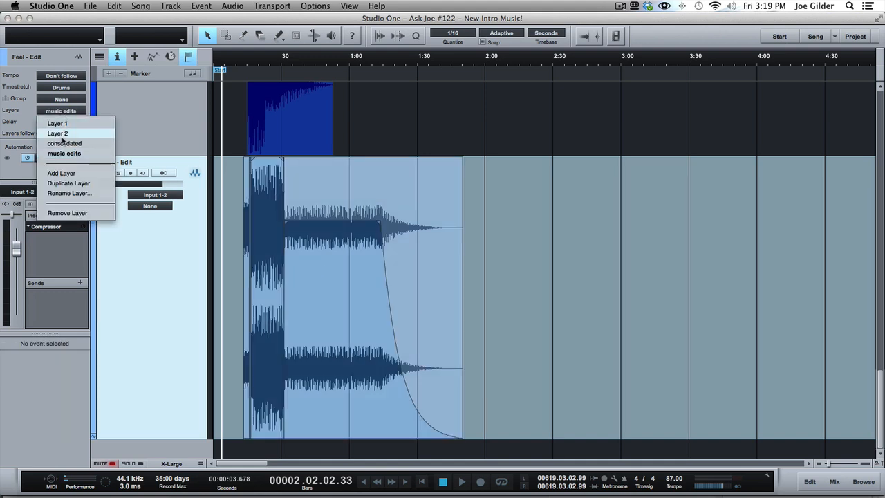
click(63, 143)
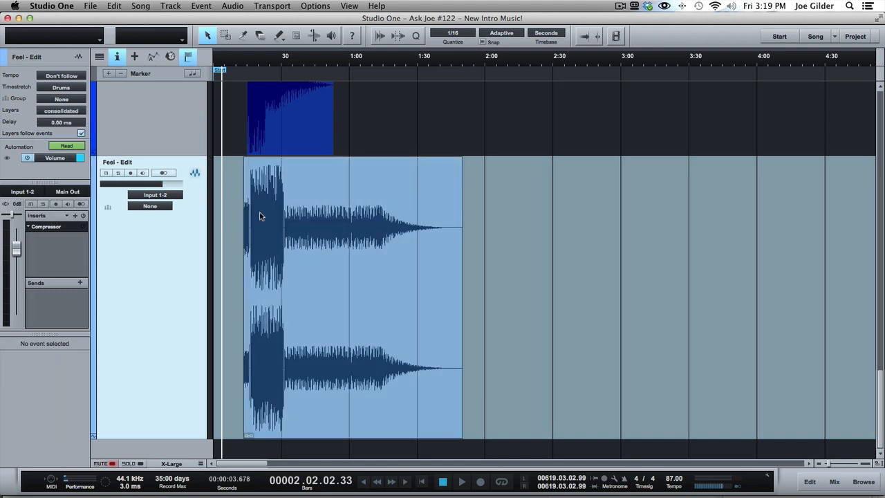
Select the merged event on the consolidated layer and duplicate it four times, one copy after another
click(278, 220)
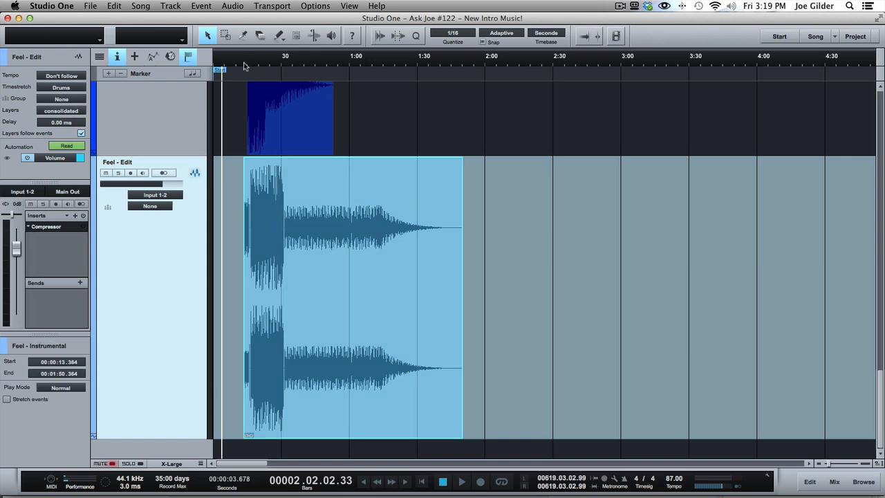
drag(246, 64, 244, 161)
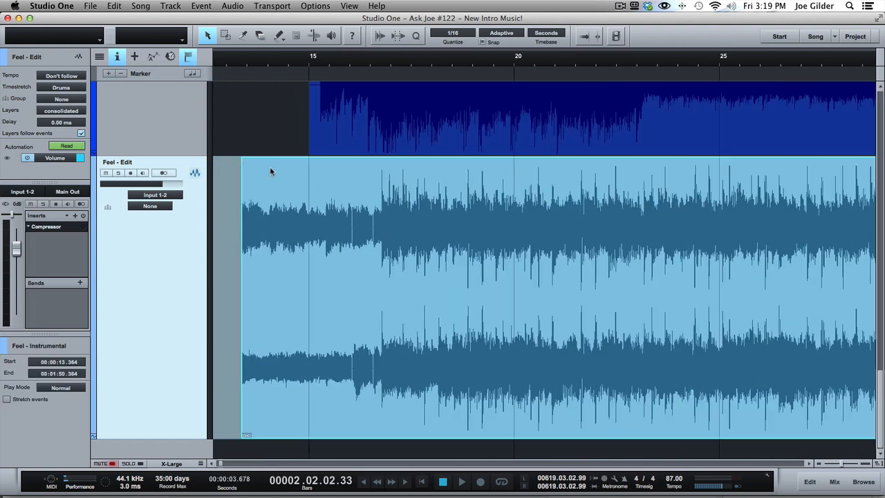
drag(260, 59, 257, 25)
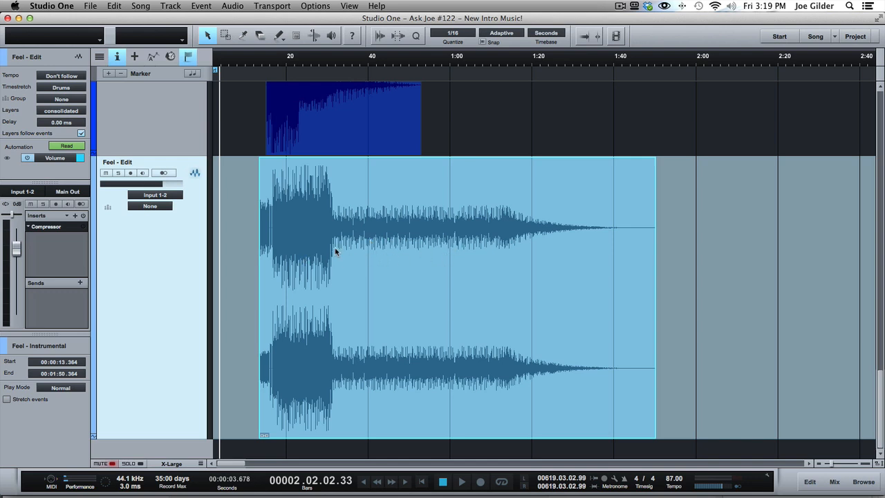
key(d)
key(d)
key(d)
key(d)
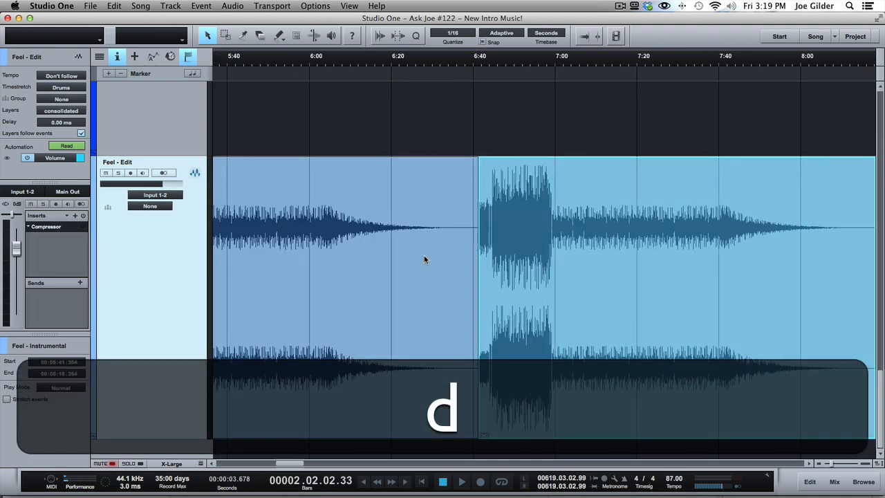
drag(329, 60, 339, 6)
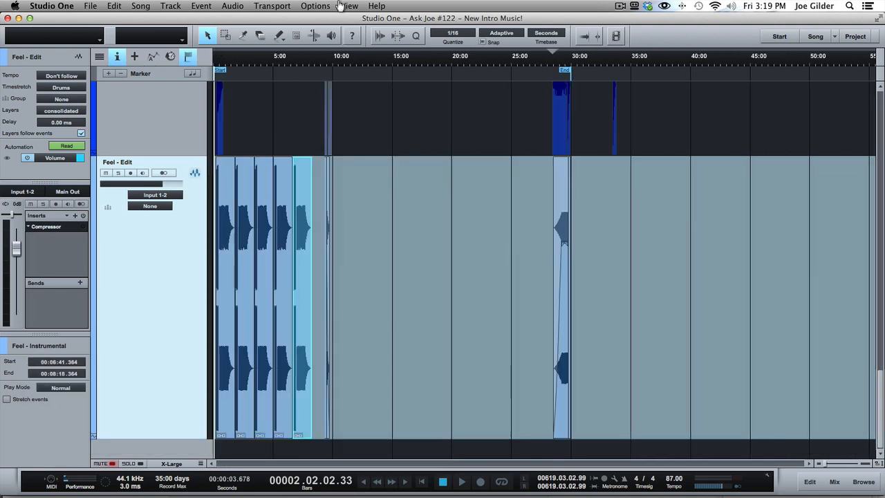
Undo the four duplicates of the merged Feel - Edit event
key(super+z)
key(super+z)
key(super+z)
key(super+z)
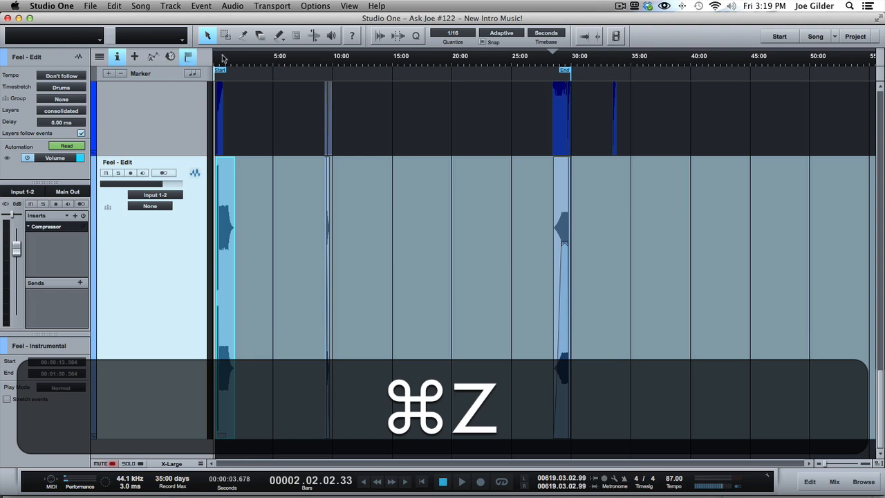
Return the Feel - Edit track from the consolidated layer to the music edits layer with the separate events
drag(222, 57, 228, 103)
scroll(329, 245, left, 4)
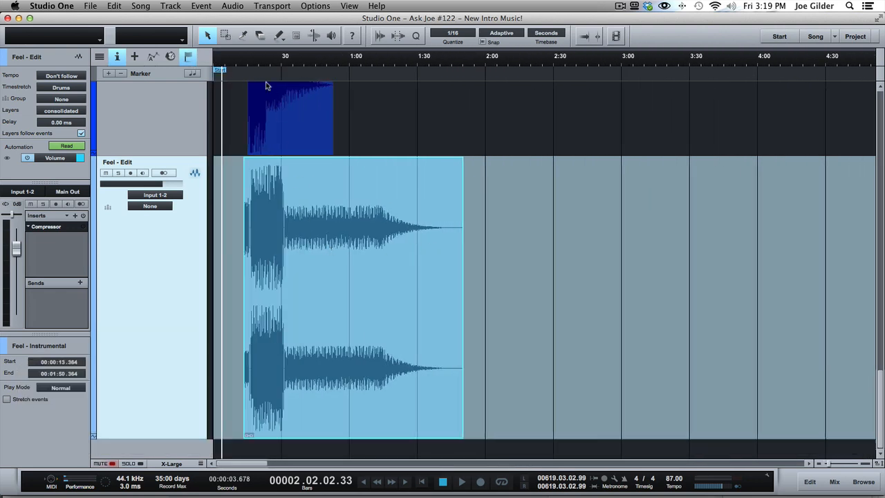
mouse_move(244, 62)
mouse_down()
mouse_move(245, 87)
mouse_move(243, 74)
mouse_up()
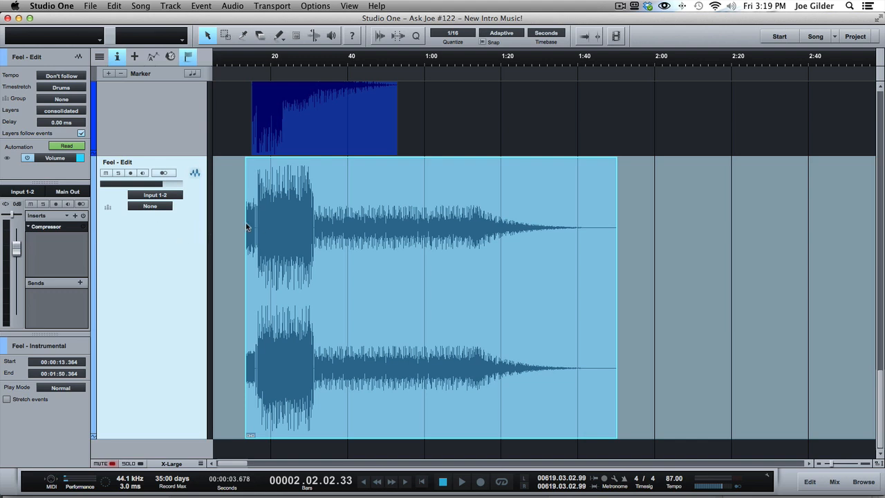
key(super+z)
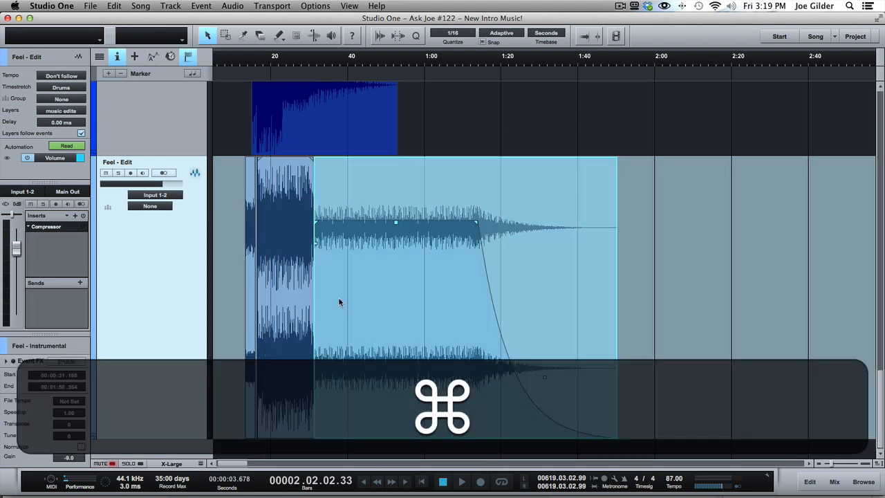
Select all the separate events at the start of the music edits layer together, and clear the selection
shift+click(252, 273)
shift+click(281, 273)
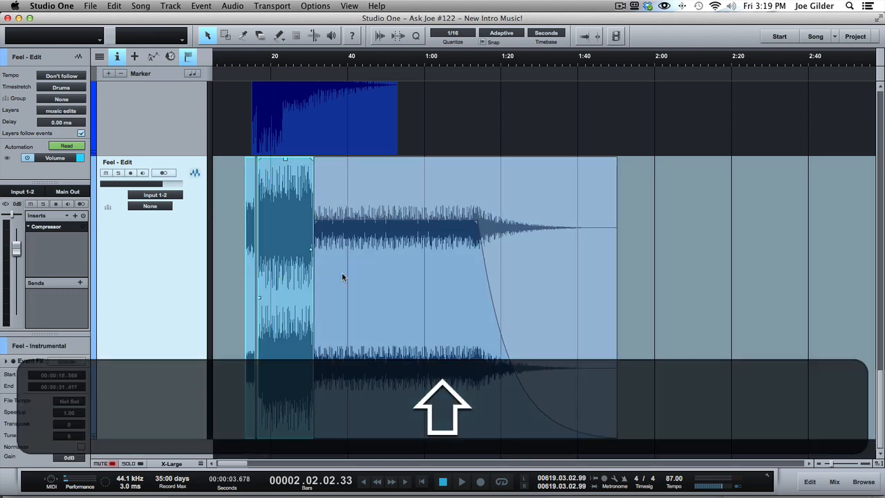
shift+click(341, 273)
drag(634, 276, 229, 269)
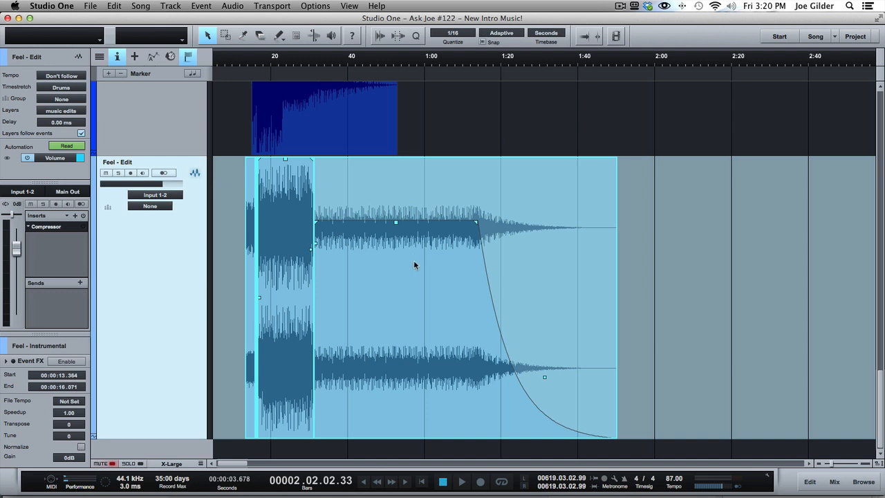
click(237, 222)
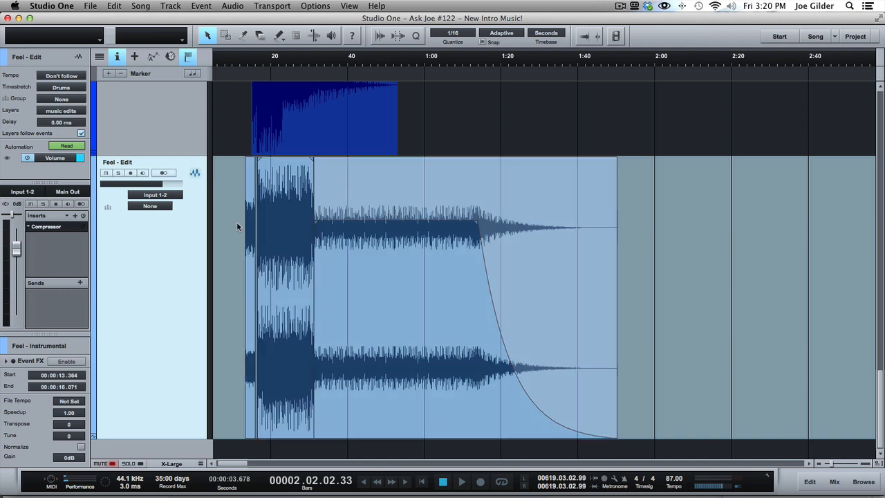
Select all the separate events on the Feel - Edit track together and look up the bounce commands with the search term "bounc"
drag(225, 224, 673, 240)
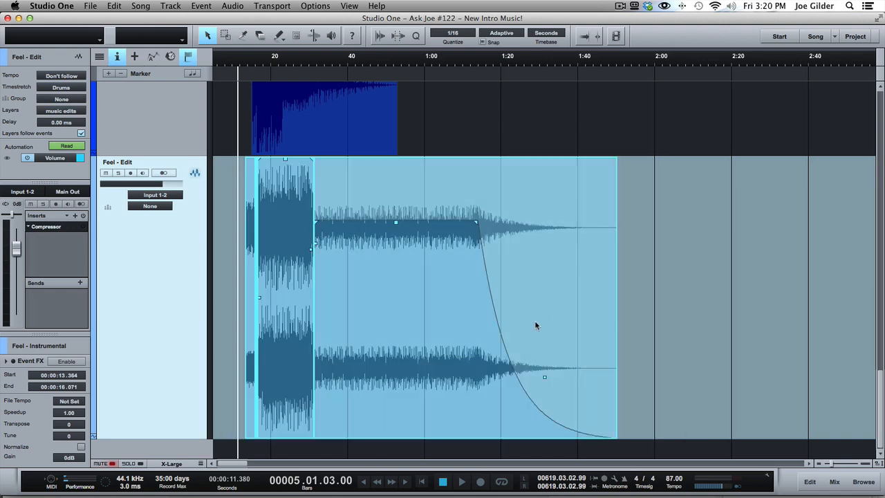
click(368, 4)
text(bounc)
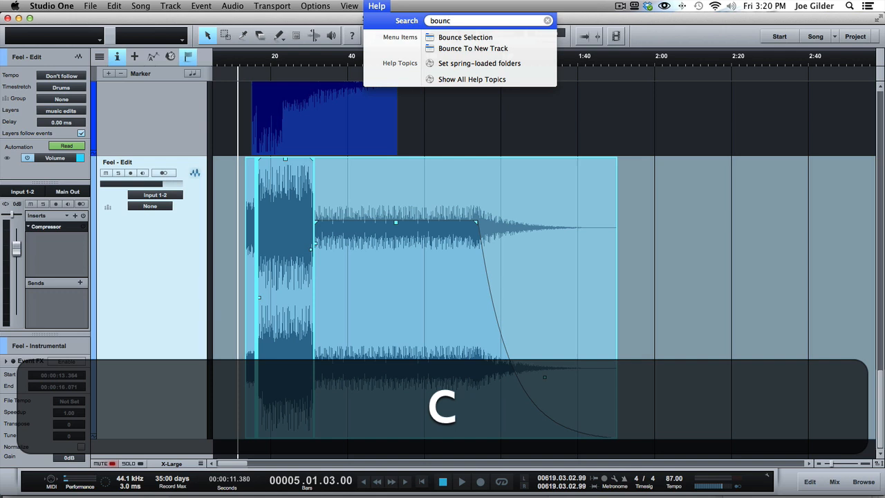
key(Down)
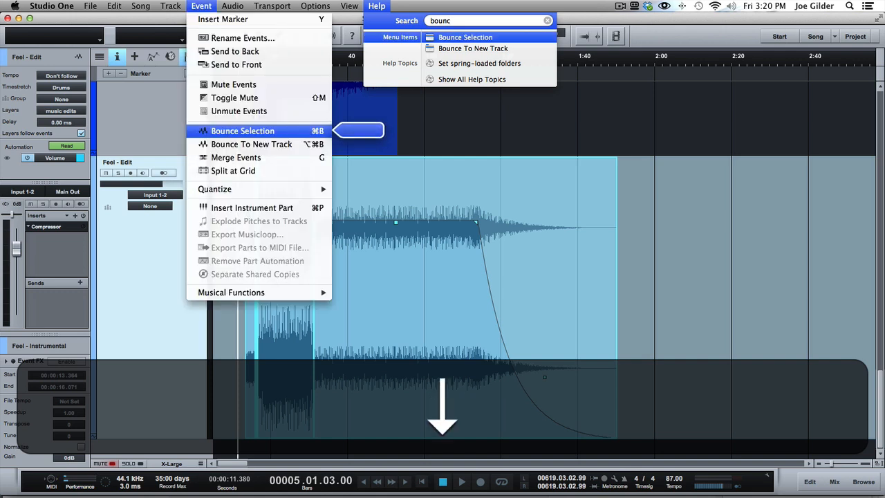
key(Down)
key(Up)
key(Down)
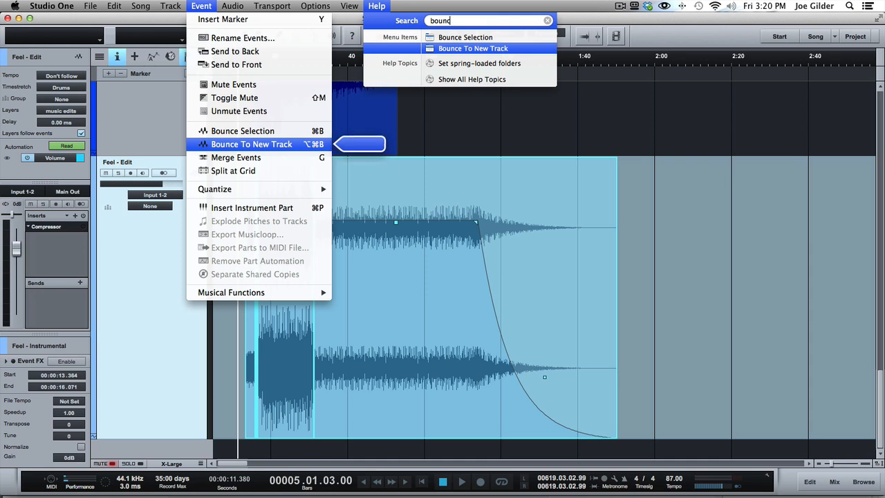
key(Return)
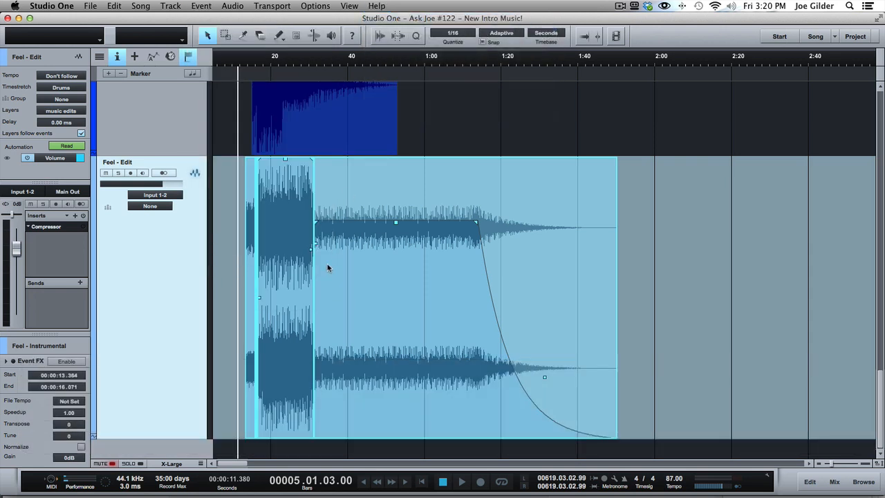
Bounce the selected Feel - Edit events into one continuous audio event, and undo the bounce
key(super)
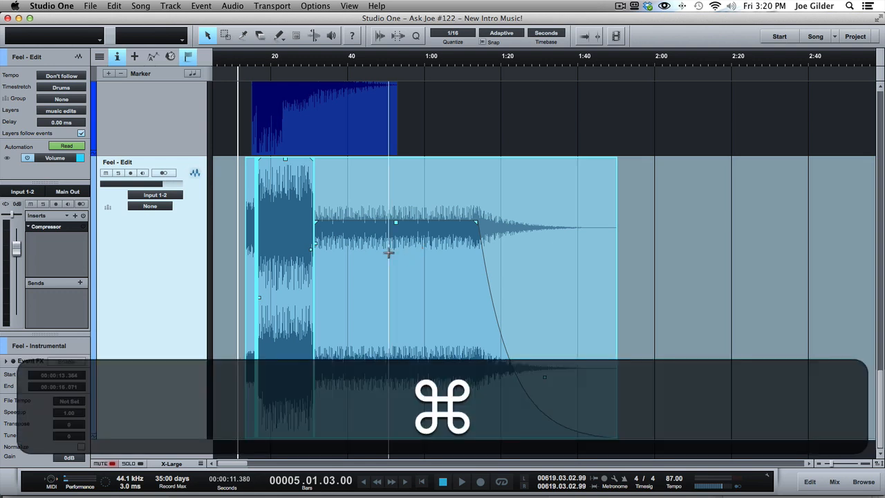
key(super+b)
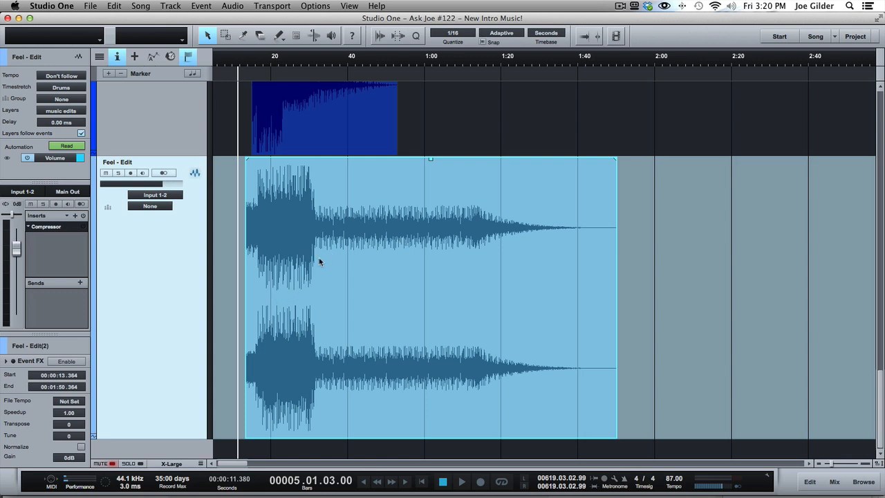
key(super+z)
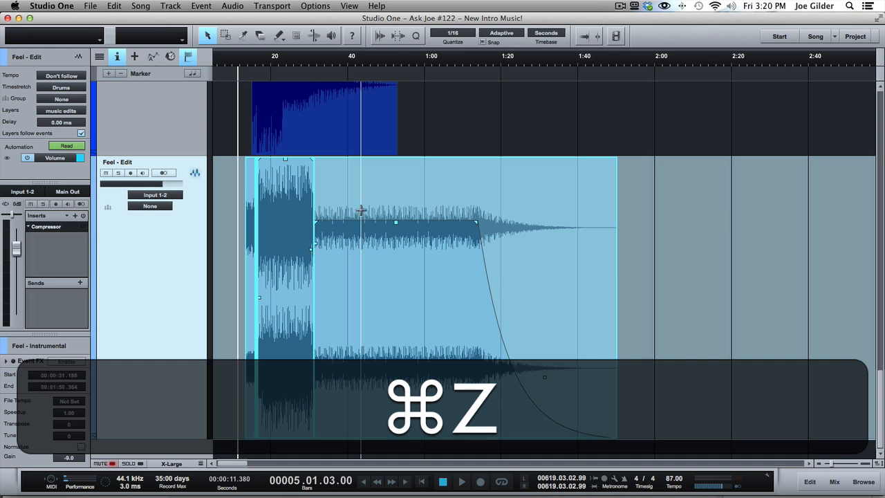
Reselect all the separate Feel - Edit events, start bouncing them to a new track, and cancel the rendering
key(alt+shift+super+b)
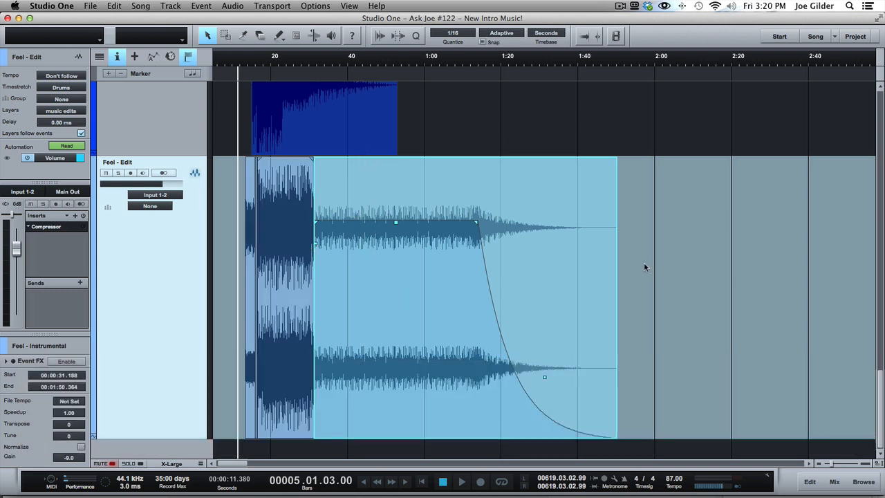
drag(647, 266, 233, 271)
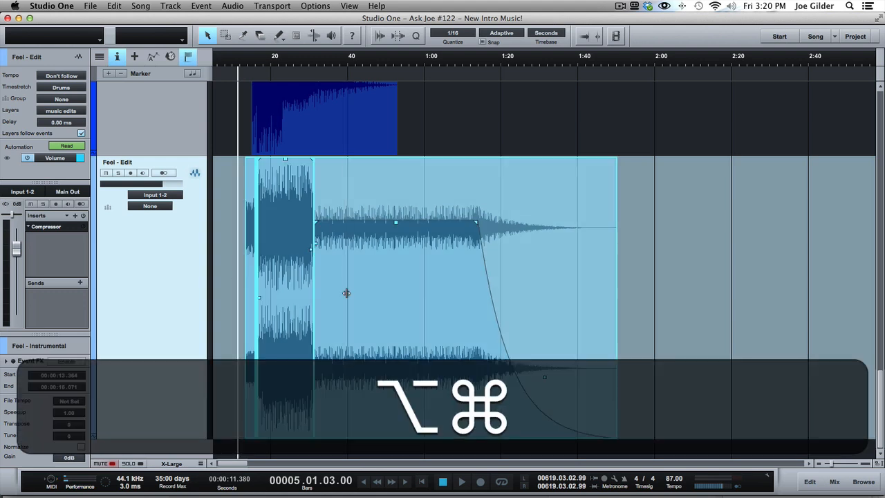
key(alt+super+b)
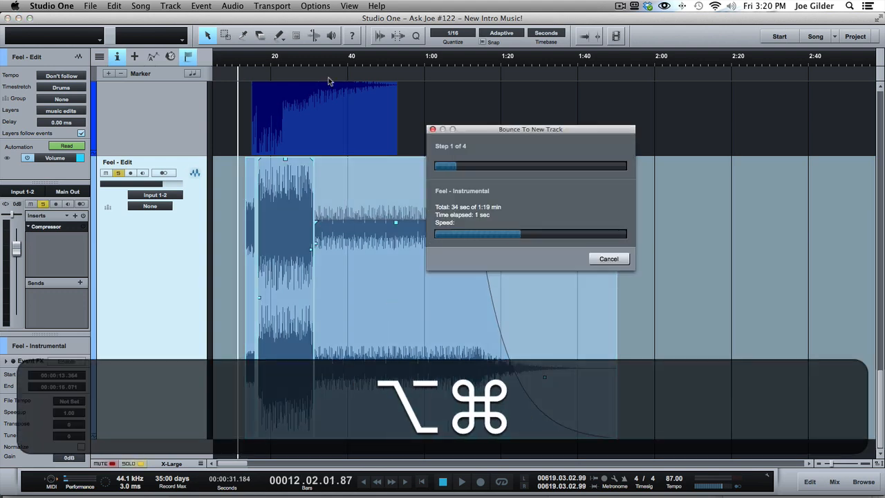
click(609, 258)
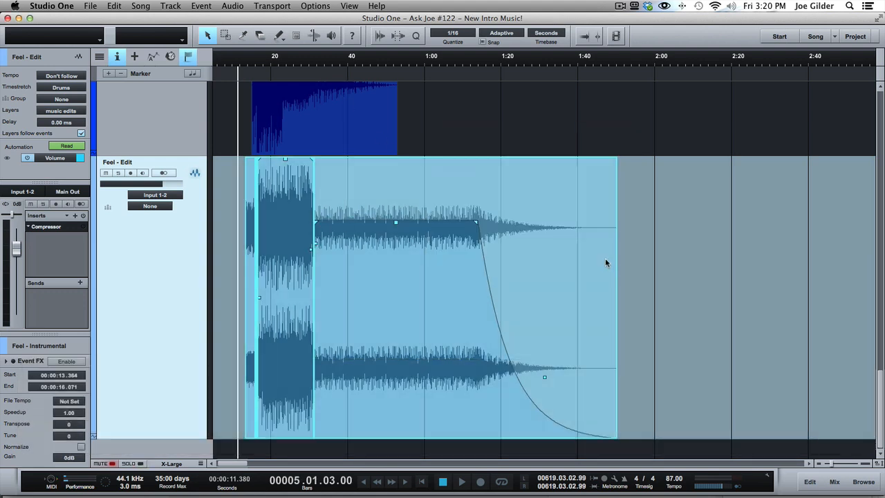
Select all the separate events on the music edits layer and bounce them in place into one audio event
scroll(390, 283, up, 5)
scroll(391, 279, down, 5)
scroll(395, 361, down, 3)
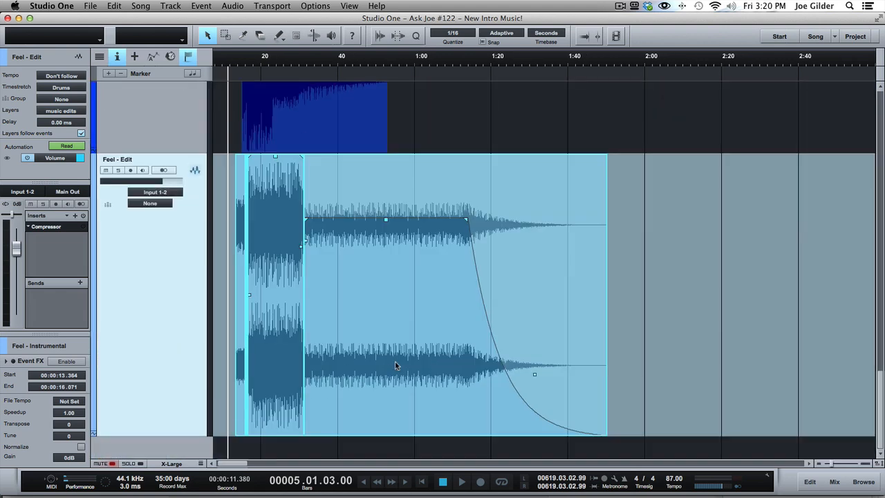
click(410, 315)
click(662, 309)
drag(690, 308, 191, 260)
key(super+b)
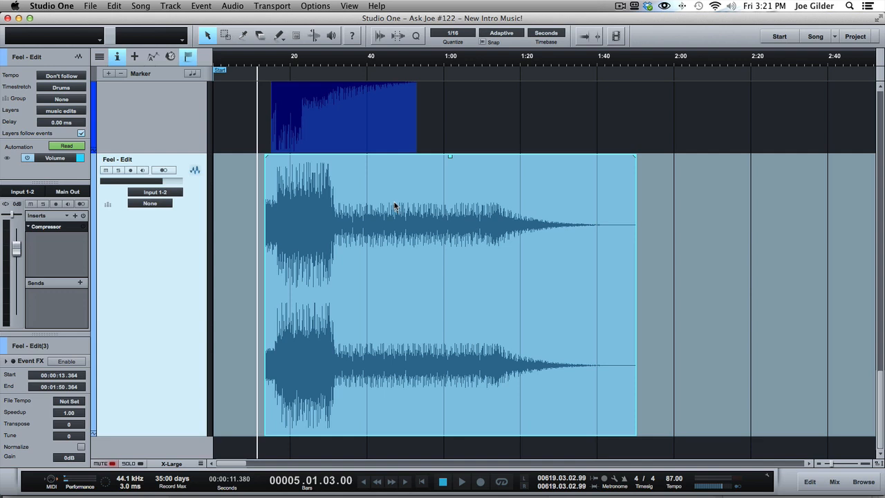
click(142, 6)
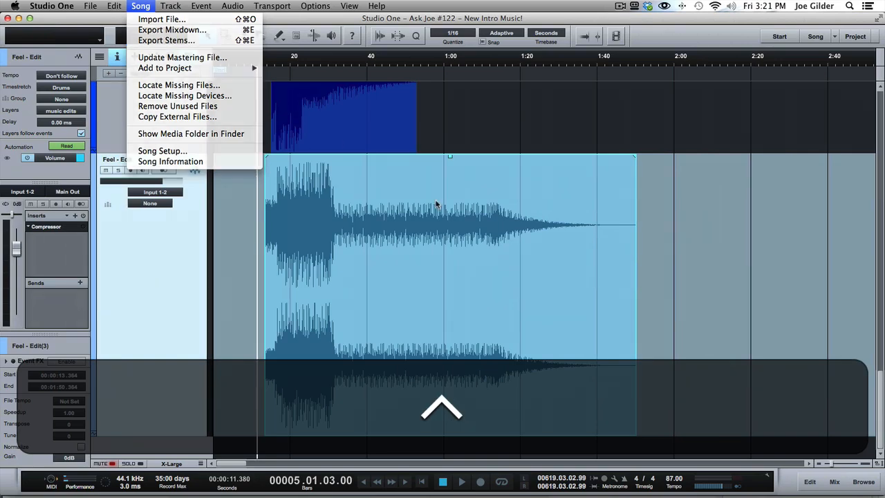
click(437, 202)
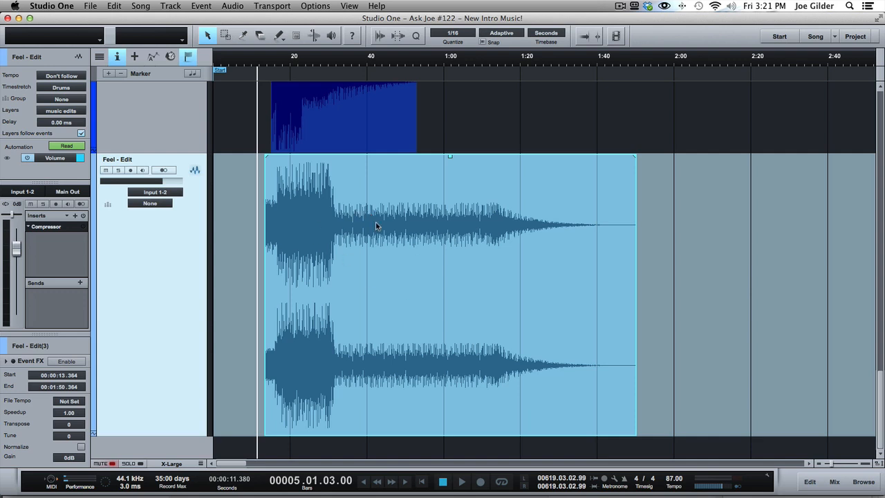
Move the bounced event to start at about 0:59 and shape it with a fade-in, a fade-out and about -6.3 dB gain
drag(389, 299, 567, 268)
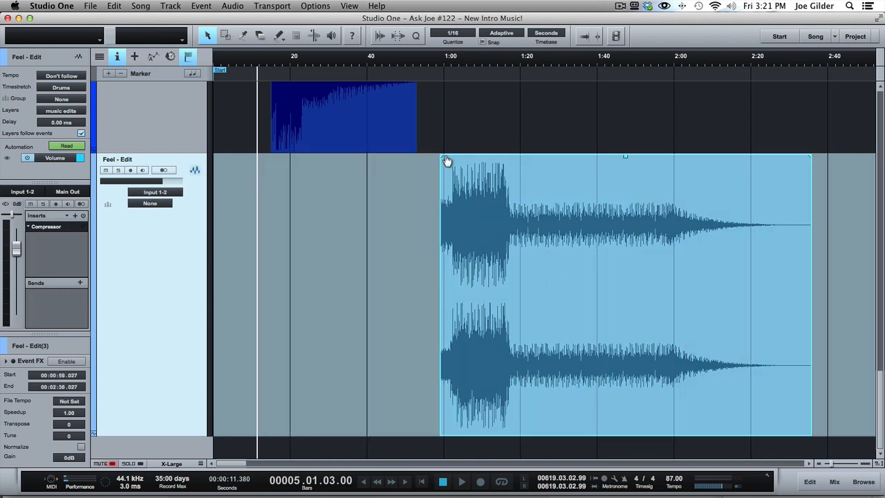
drag(444, 159, 505, 156)
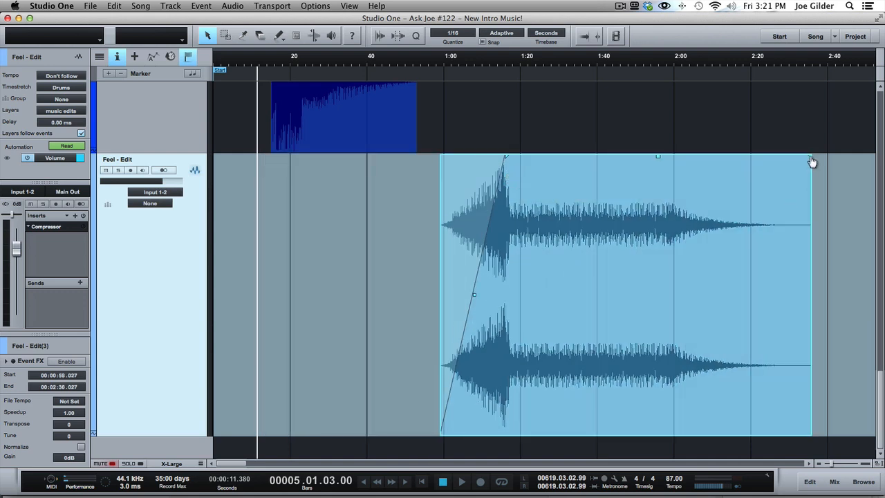
drag(812, 161, 630, 198)
drag(569, 160, 567, 200)
Compare the bounced event with the version on the consolidated layer, and return the track to the music edits layer
click(64, 111)
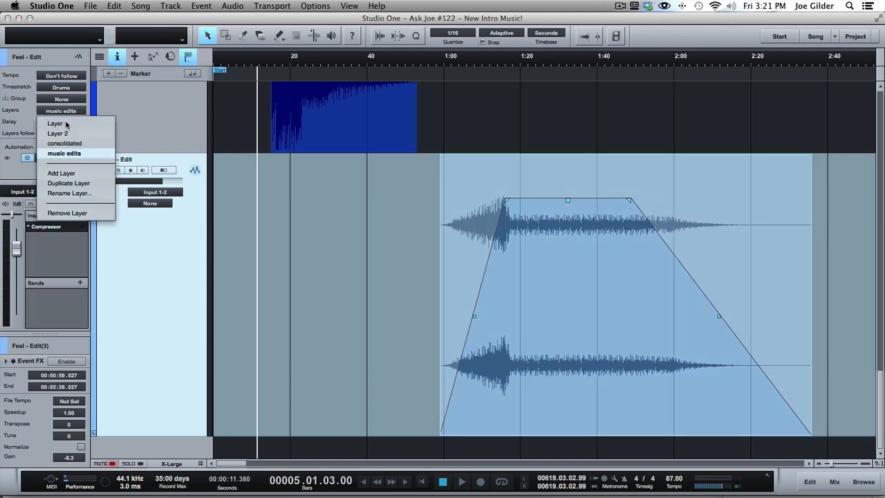
click(59, 144)
click(62, 112)
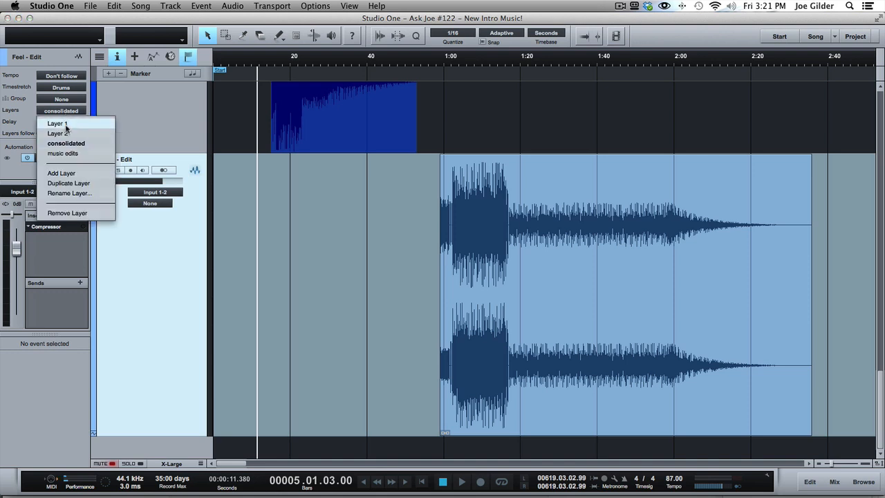
click(59, 152)
Undo the gain, fade and position changes and the bounce on the music edits layer
key(super+z)
key(super+z)
key(super+z)
key(super+z)
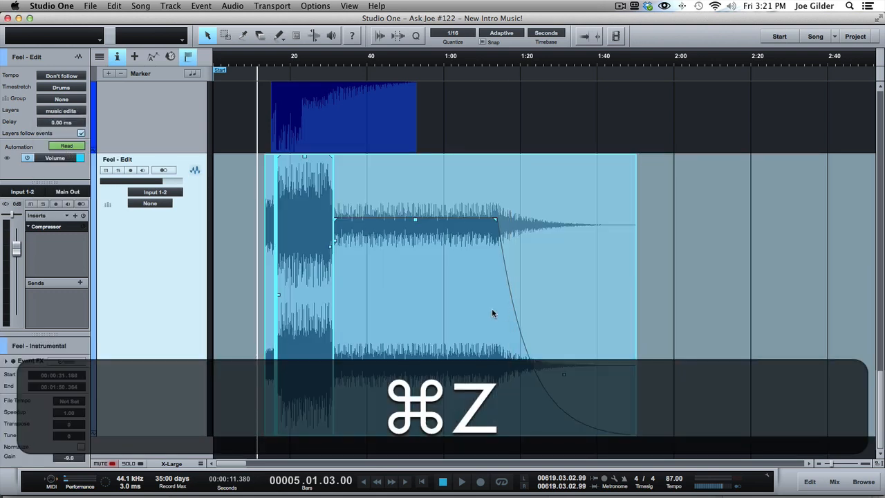
key(super+z)
Inspect the merged audio part on the consolidated layer, and return the Feel - Edit track to the music edits layer
click(82, 111)
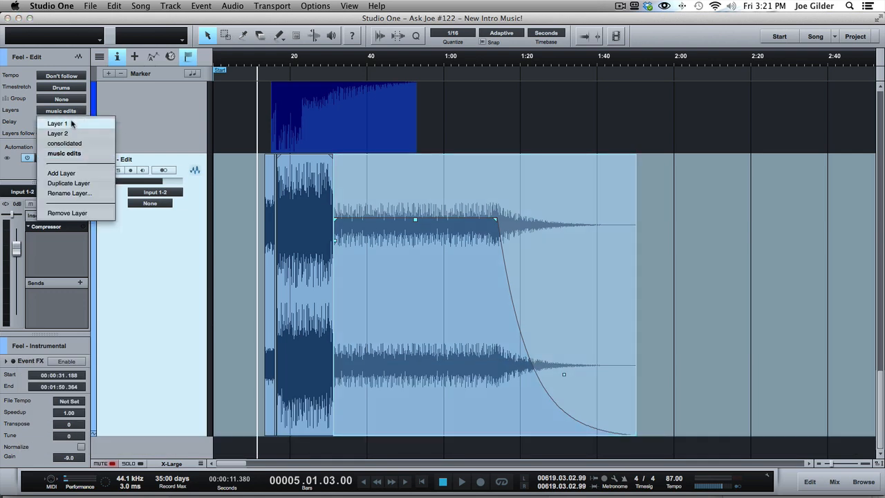
click(69, 144)
click(332, 274)
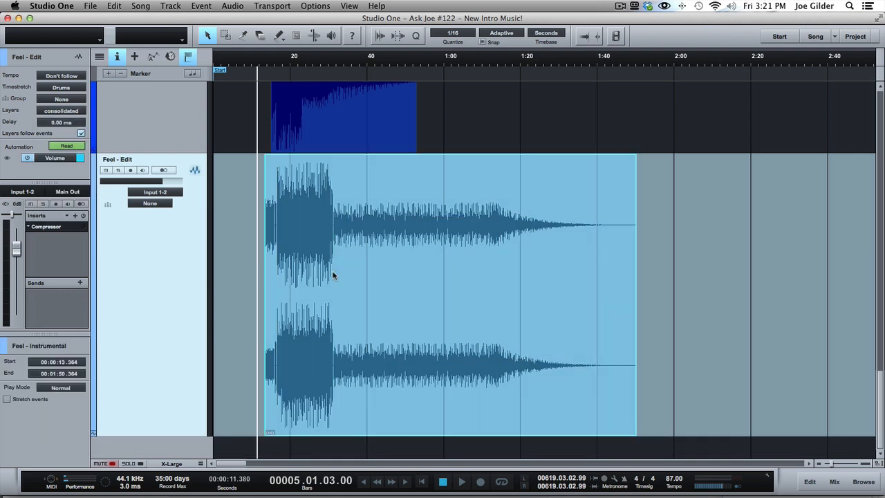
right_click(339, 360)
click(325, 279)
click(78, 111)
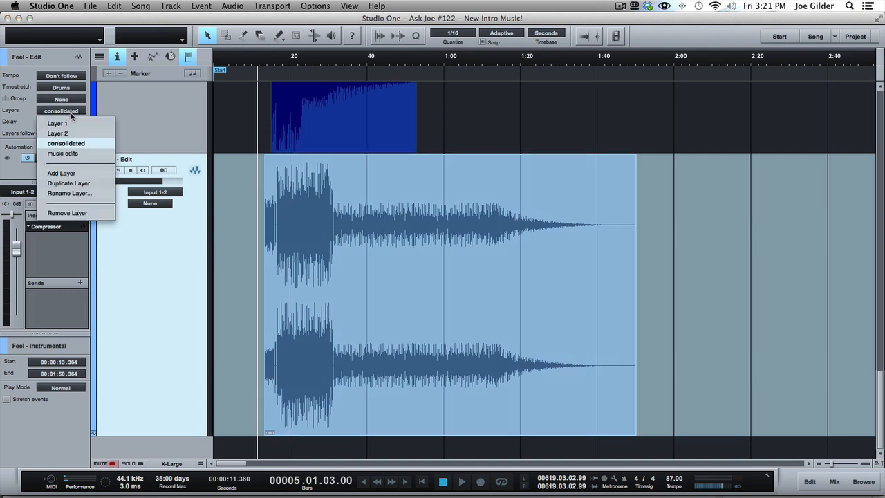
click(69, 152)
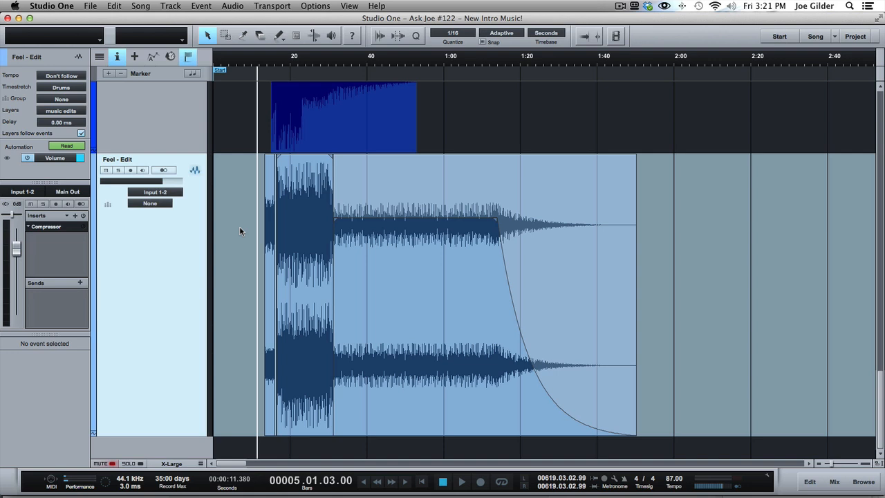
Select all the separate events on the music edits layer together, and reduce the selection to the second event
drag(242, 221, 664, 214)
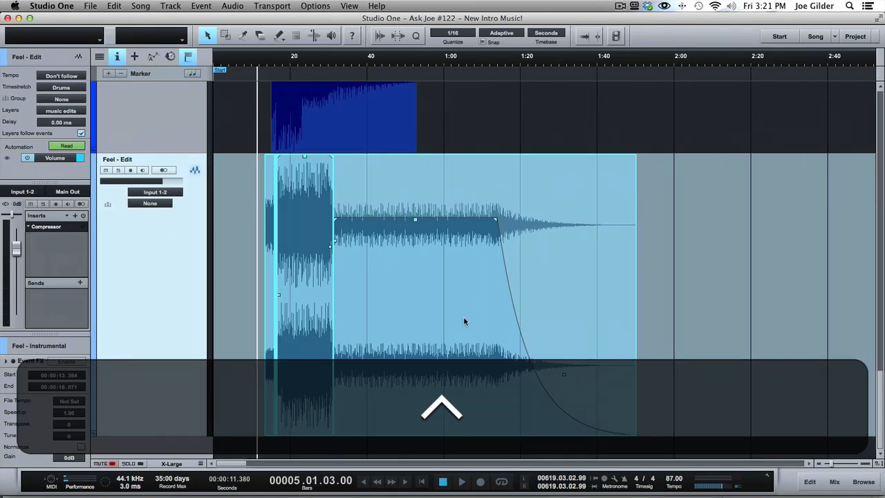
click(311, 265)
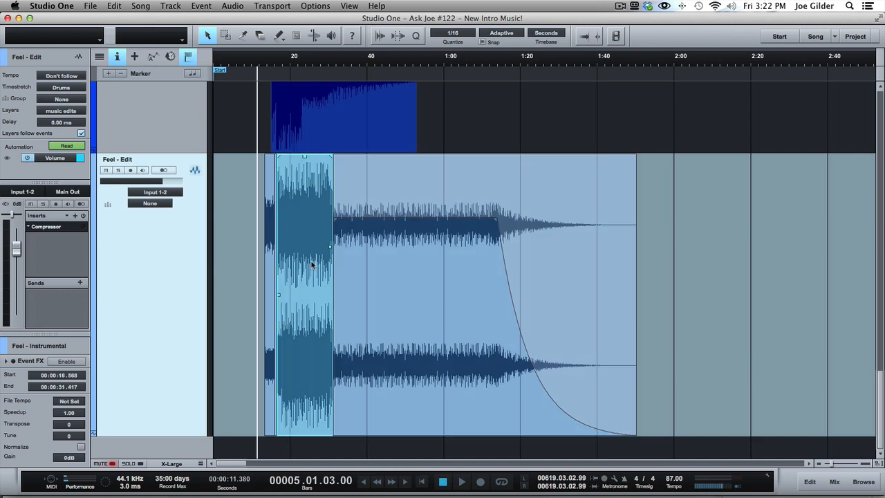